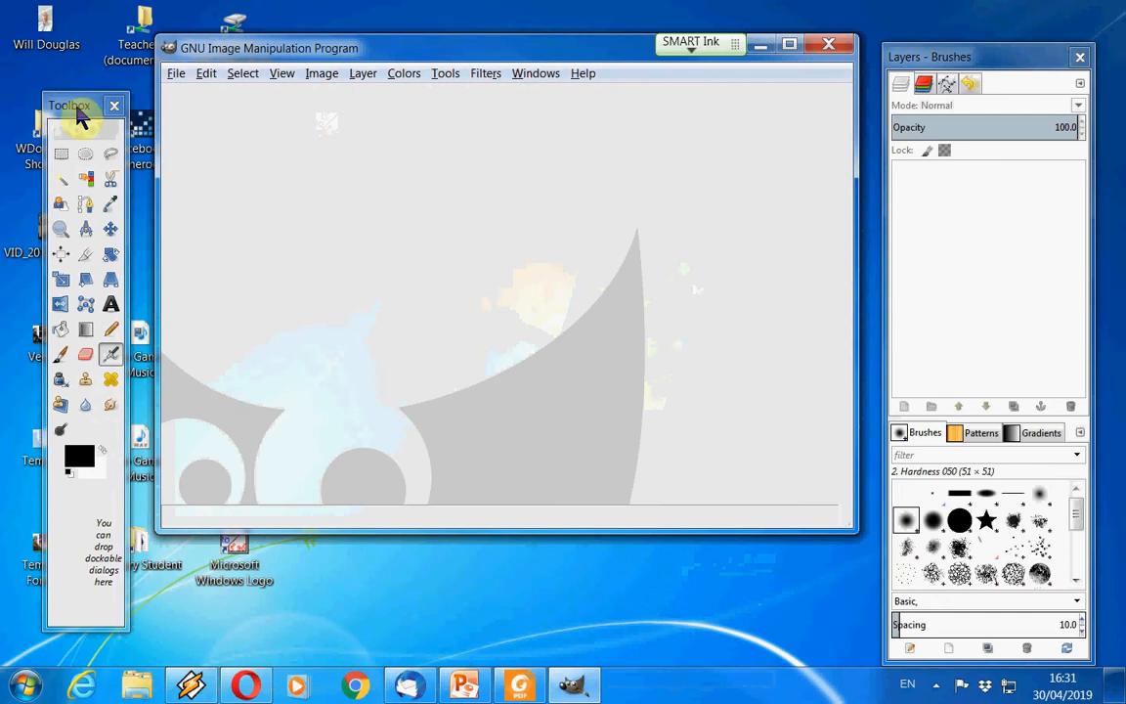
- Close the Toolbox and the Layers - Brushes dock, and restore the recently closed Layers, Channels, Paths, Undo - Brushes dock
left_click(114, 104)
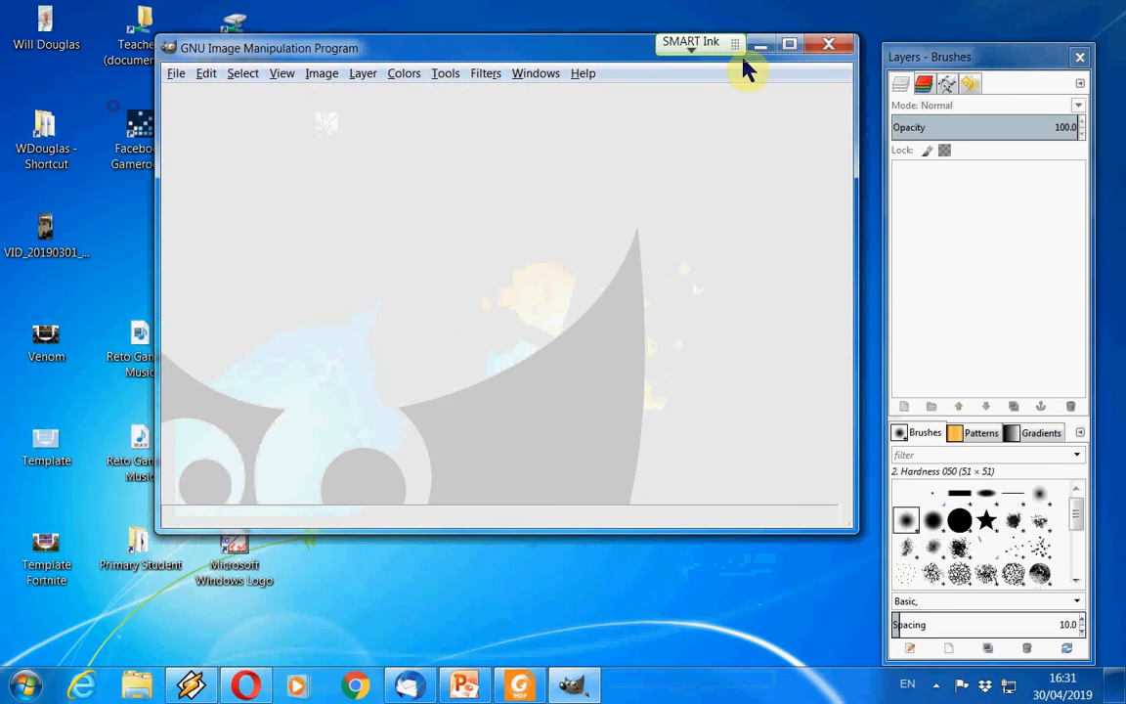
left_click(1078, 59)
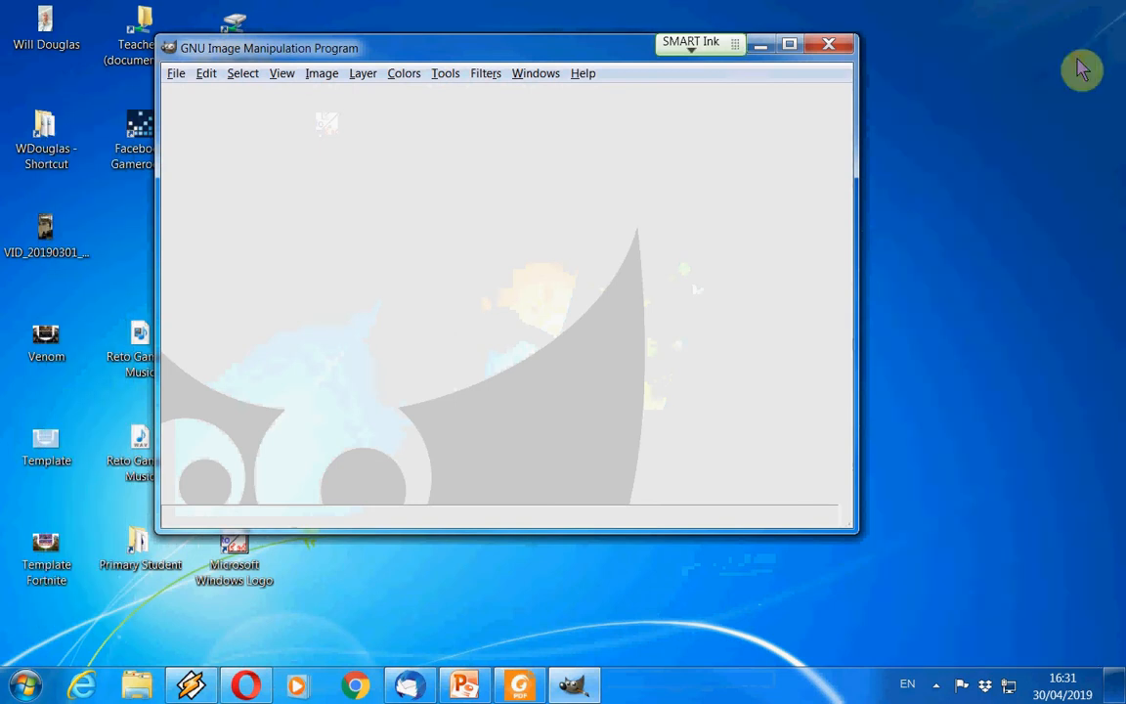
left_click(535, 75)
mouse_move(532, 94)
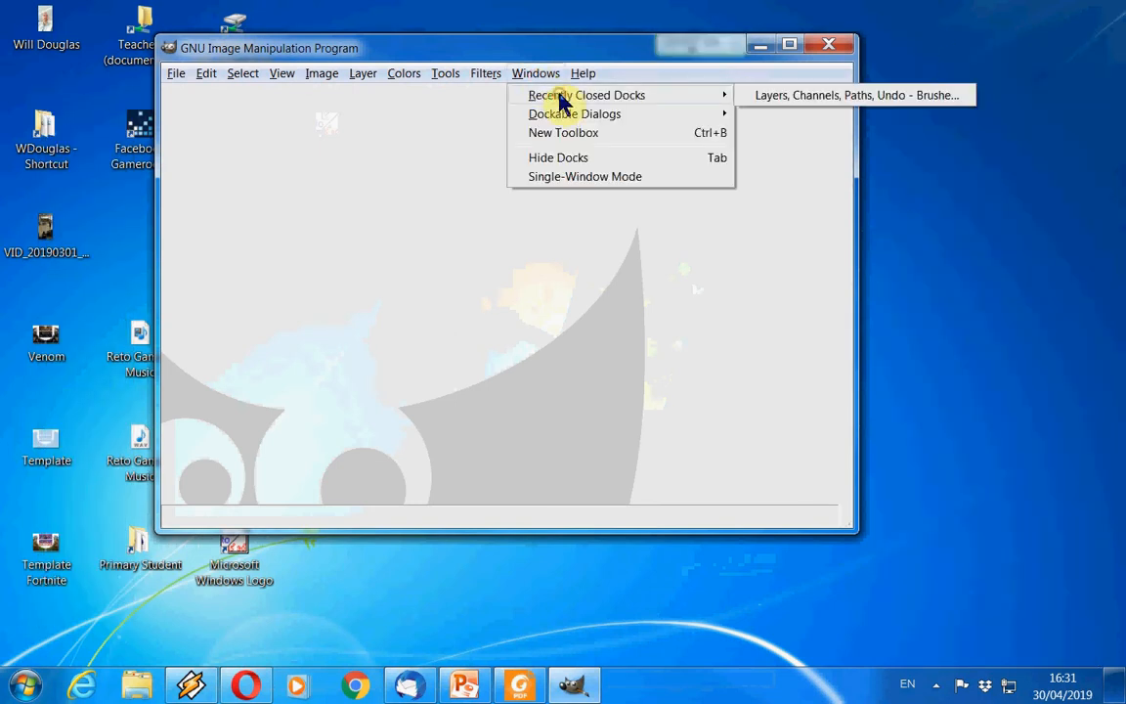
left_click(836, 101)
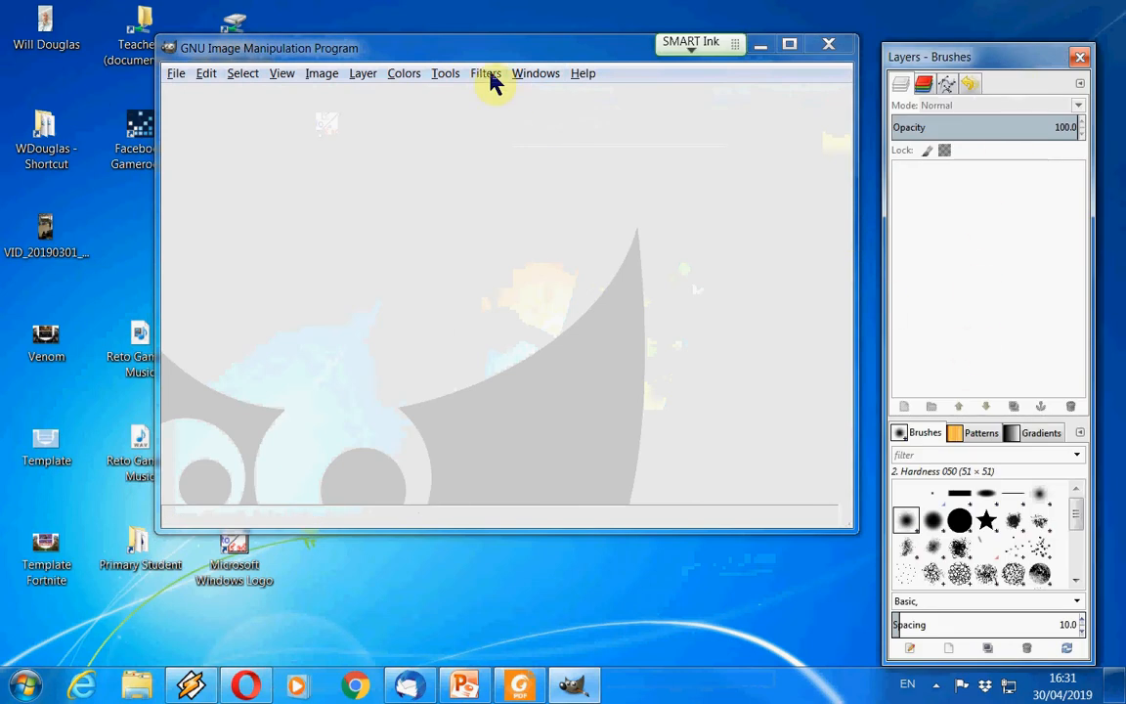
- Open a new Toolbox, place it beside the image window and widen it slightly
left_click(536, 76)
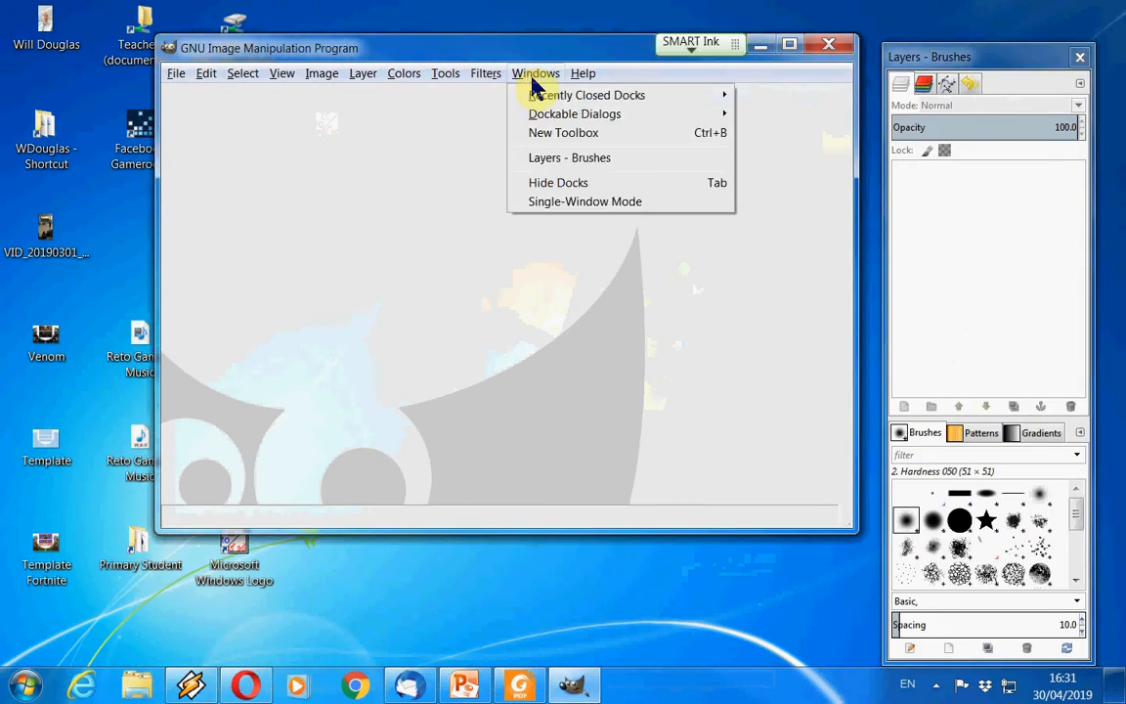
left_click(552, 133)
left_click_drag(550, 22, 71, 72)
left_click_drag(101, 565, 122, 565)
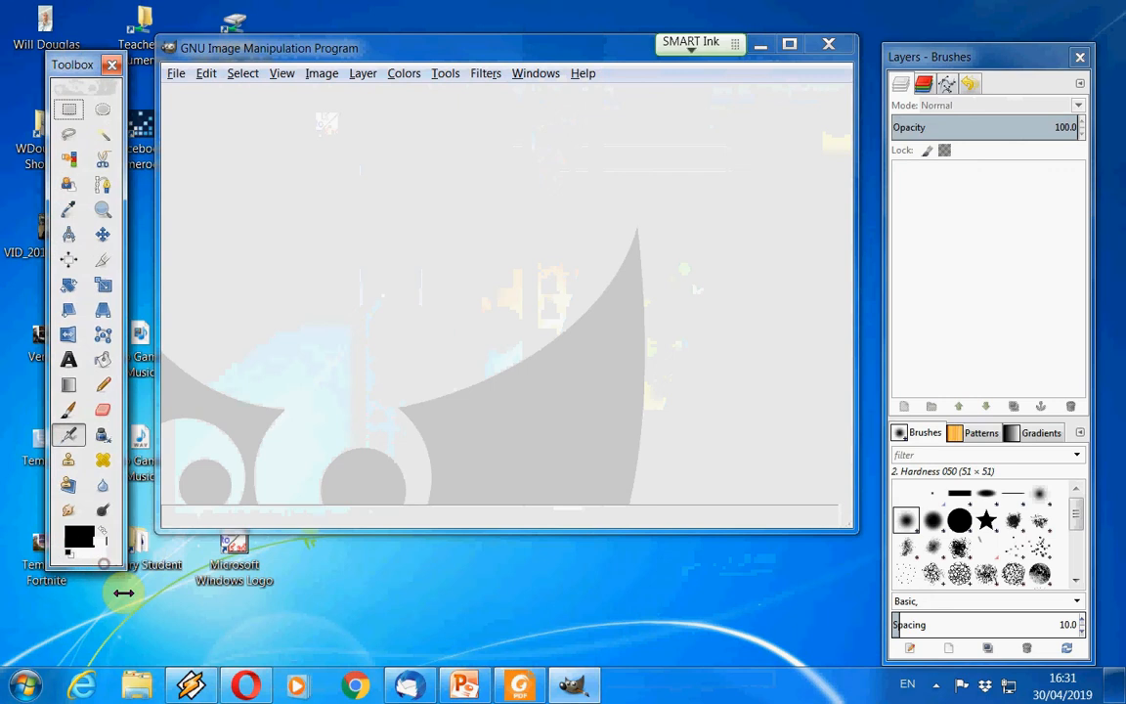
- Create a new 640 × 400 px image with its fill set to White
left_click(173, 76)
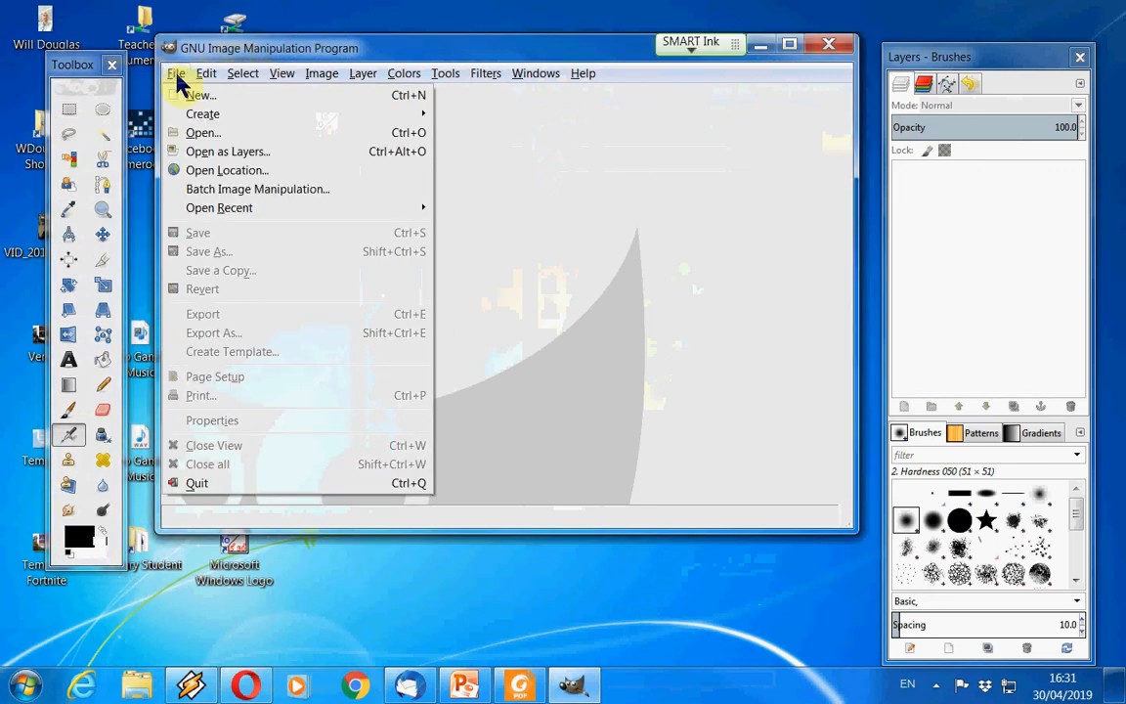
left_click(208, 94)
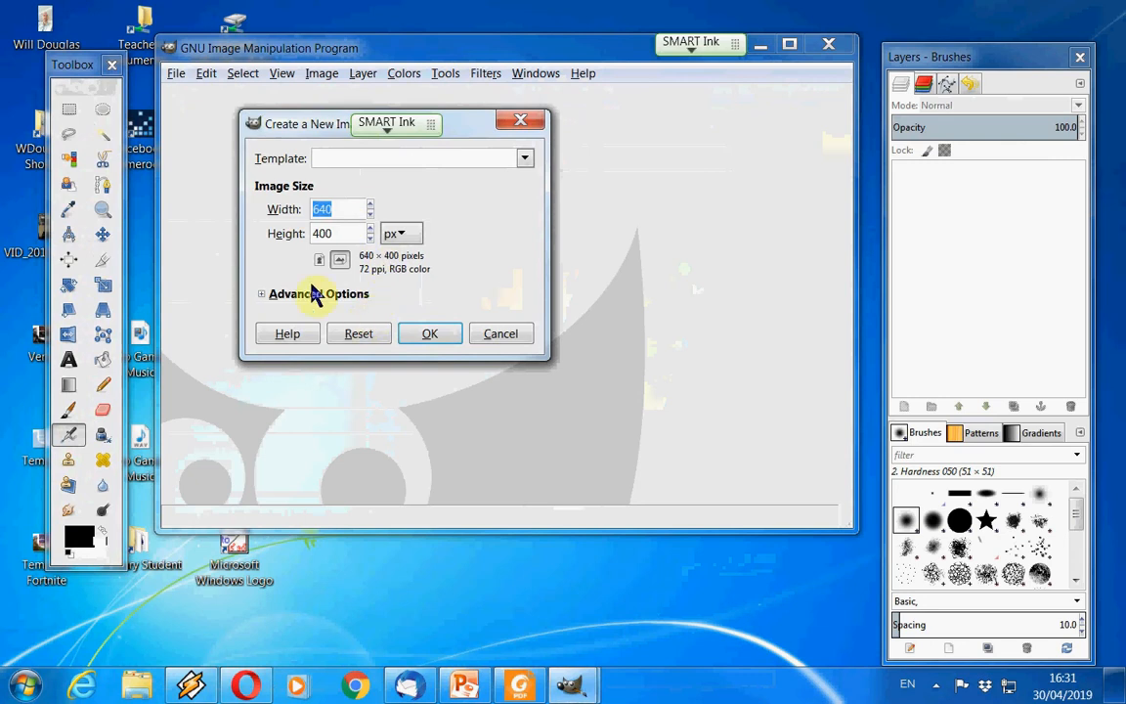
left_click(262, 294)
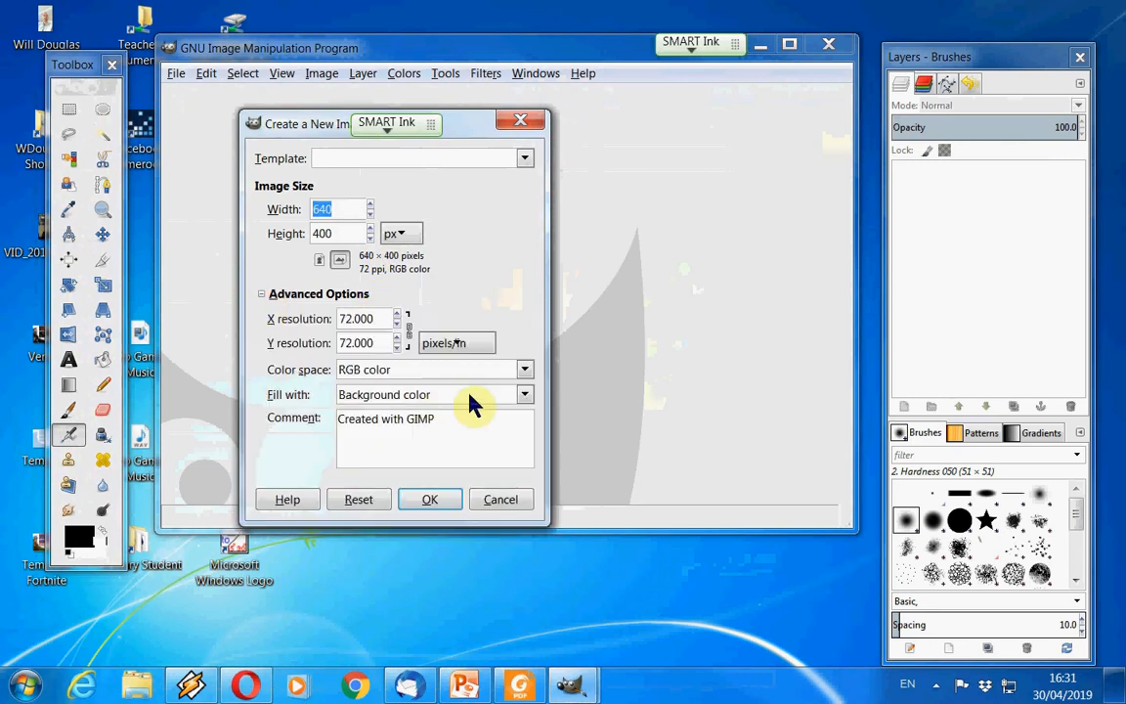
left_click(522, 395)
left_click(520, 397)
left_click(444, 395)
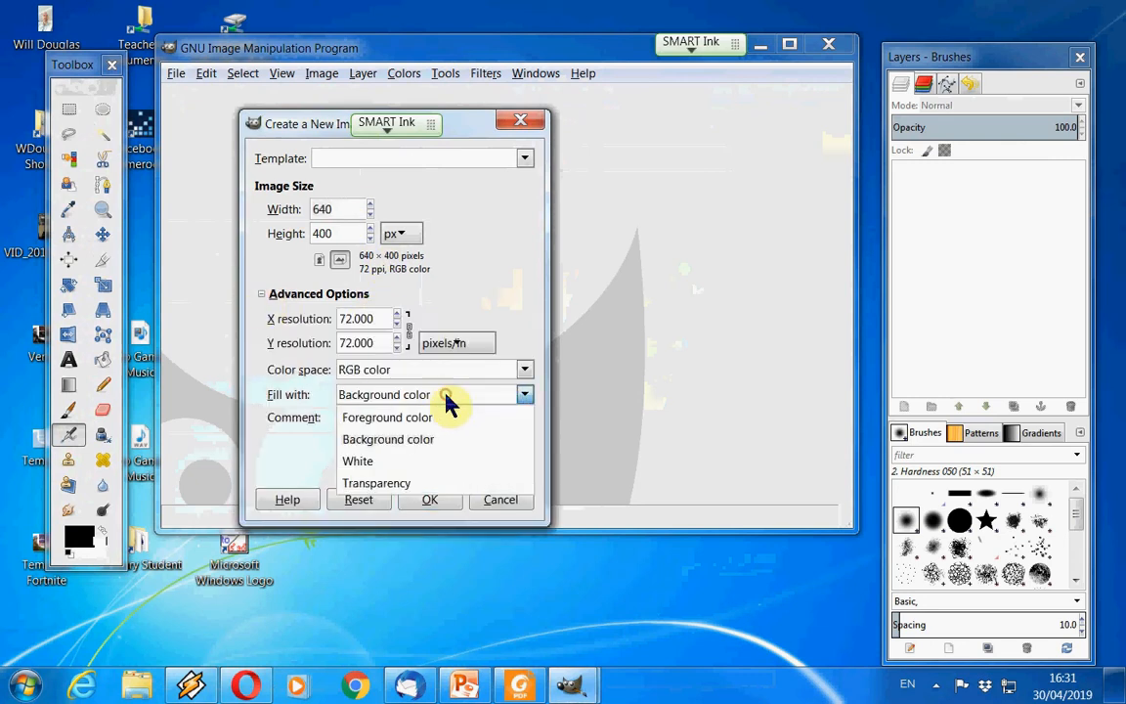
left_click(383, 461)
left_click(422, 500)
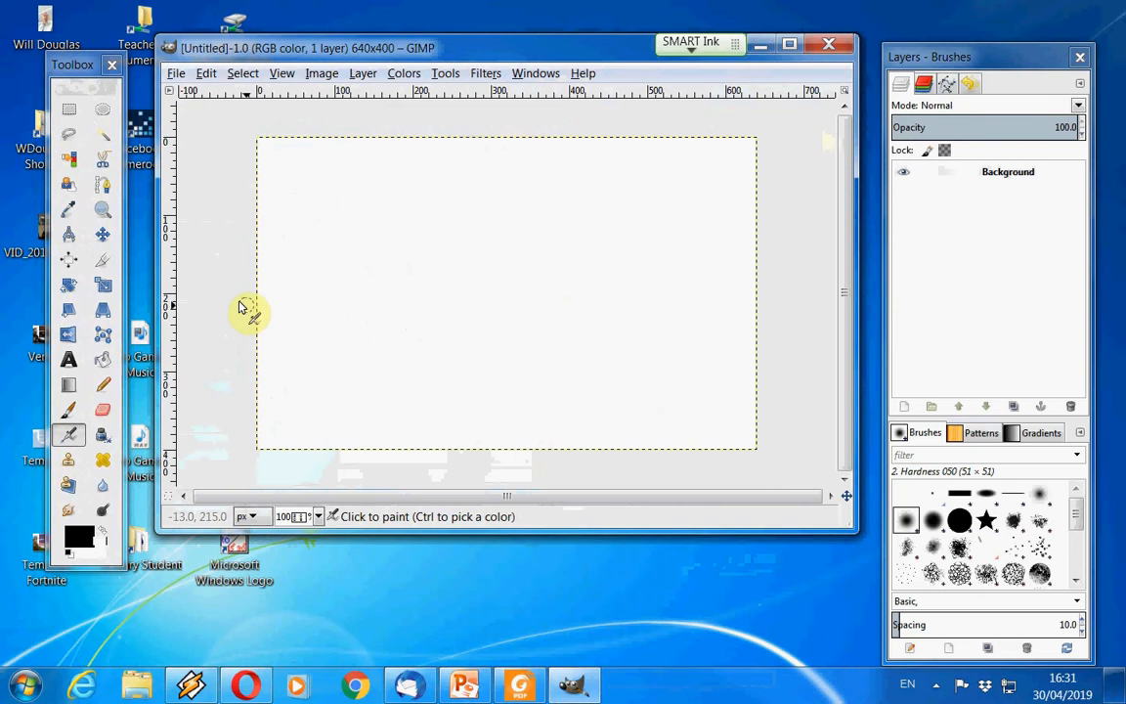
- Add a text to the blank canvas containing the person's first name in capital letters
left_click(69, 362)
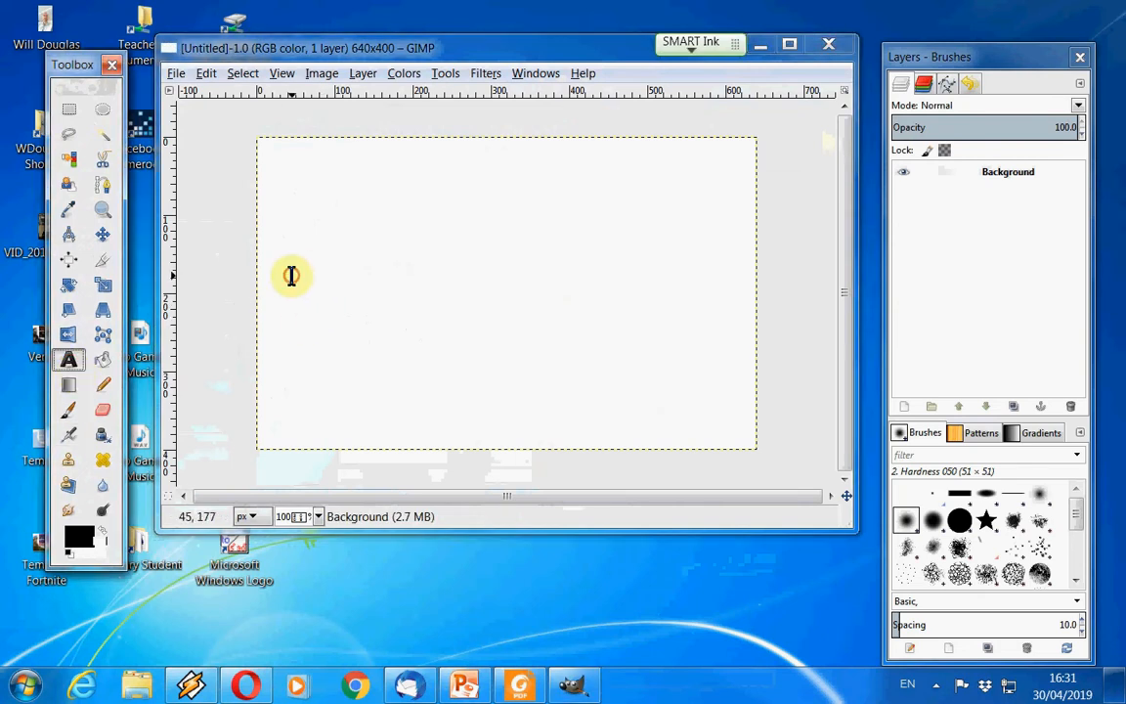
left_click(291, 277)
type("WILL")
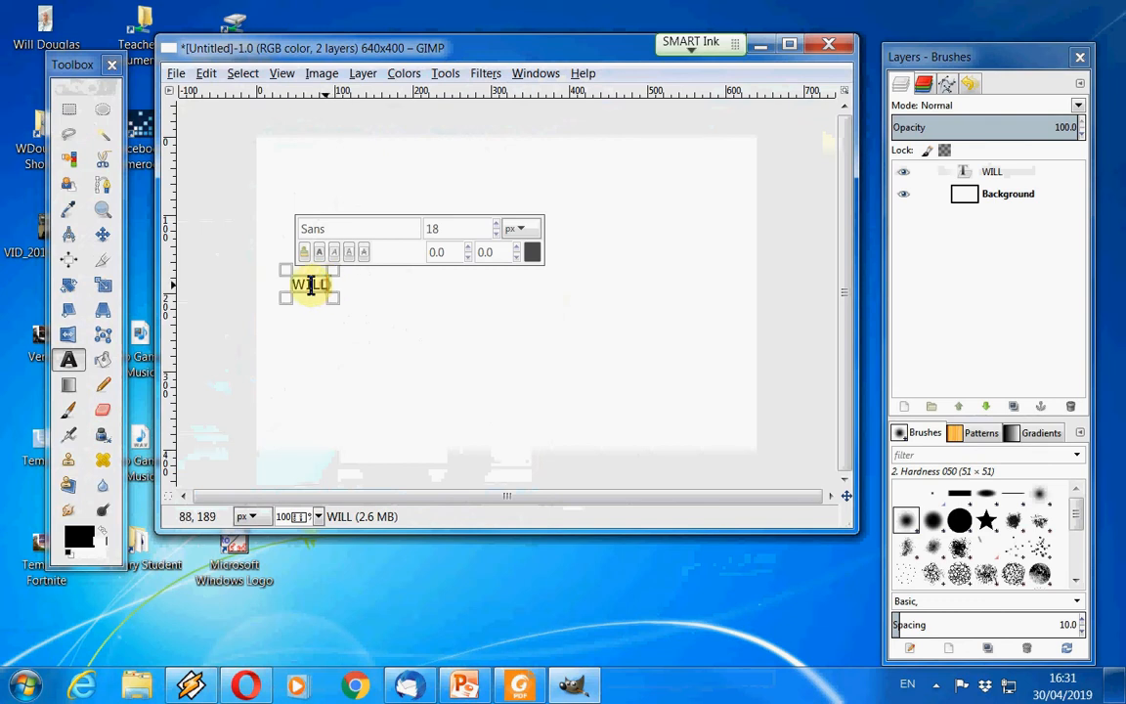
- Set the name text's size to 203 px and resize its text box to about 585 × 291 px within the canvas
double_click(309, 284)
left_click(498, 225)
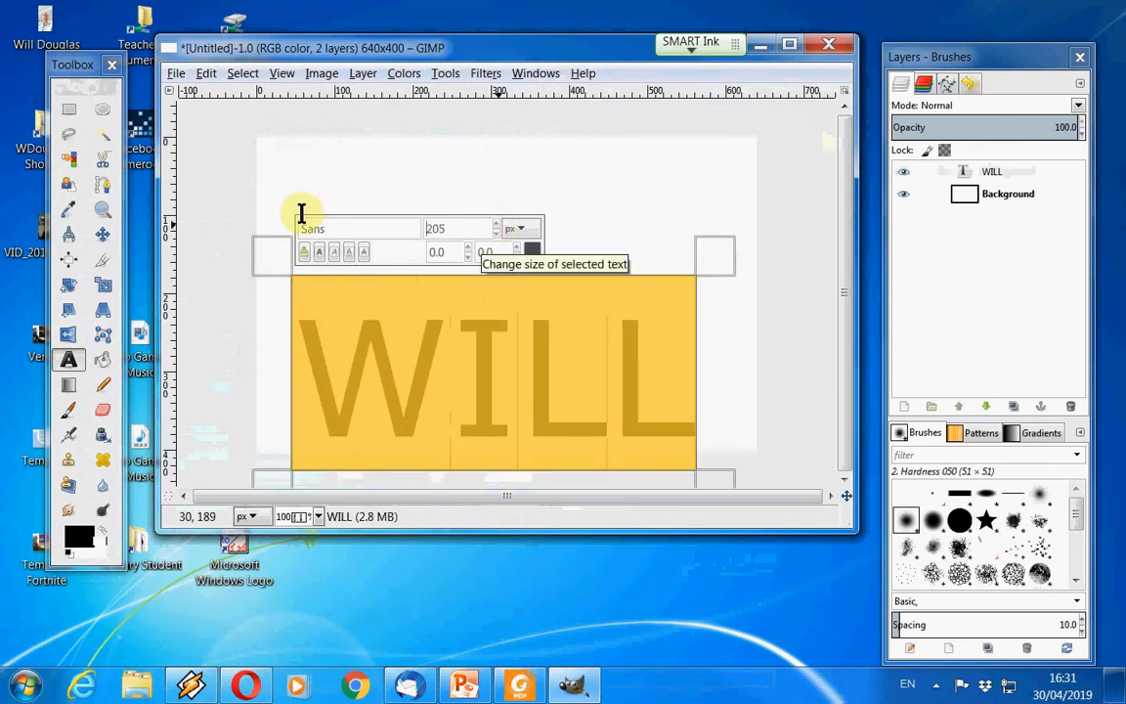
left_click_drag(269, 243, 273, 174)
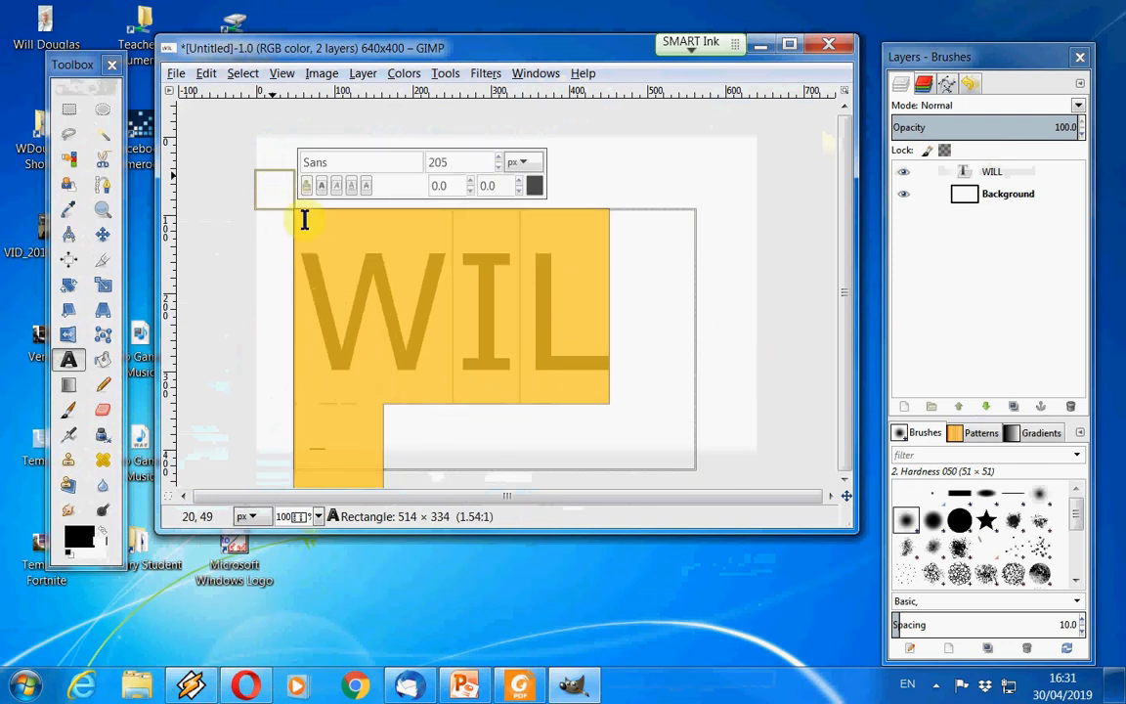
scroll(500, 163, "down", 2)
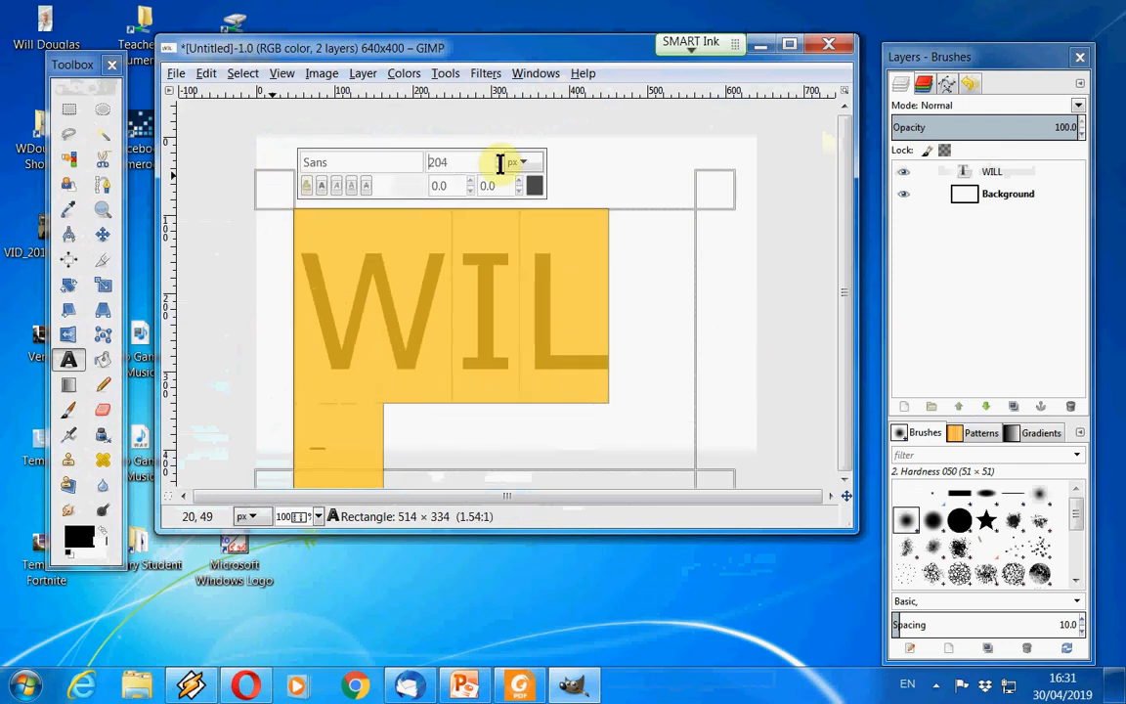
left_click_drag(720, 480, 750, 433)
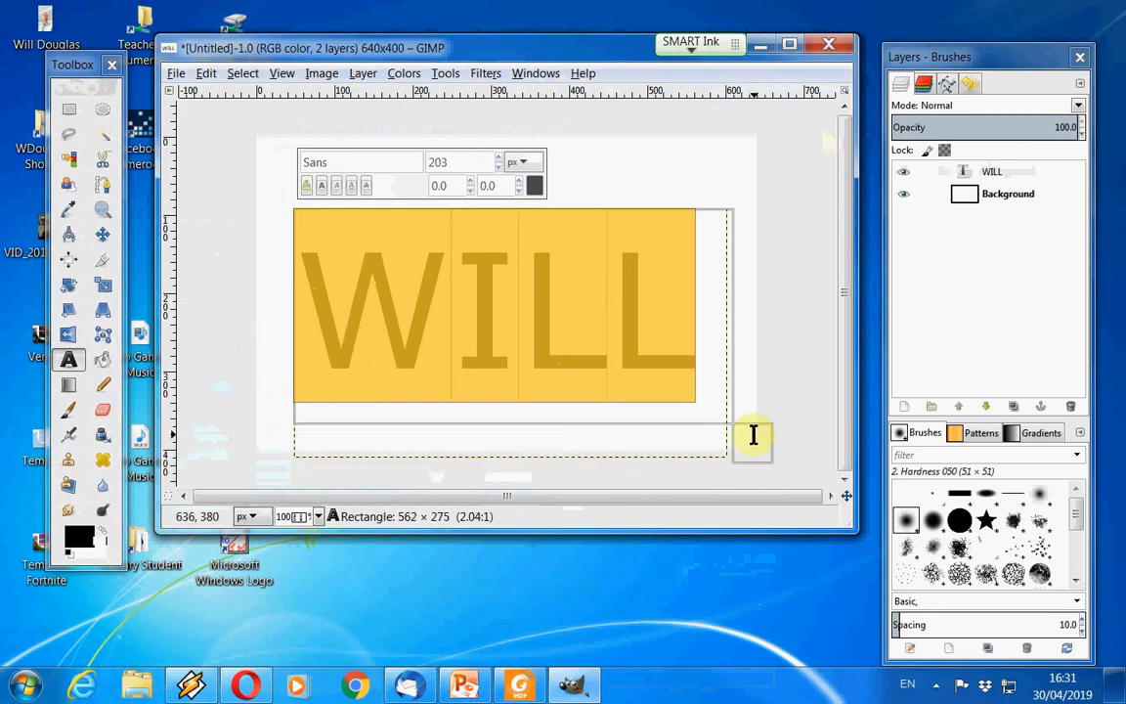
left_click_drag(281, 214, 269, 180)
left_click_drag(669, 337, 268, 274)
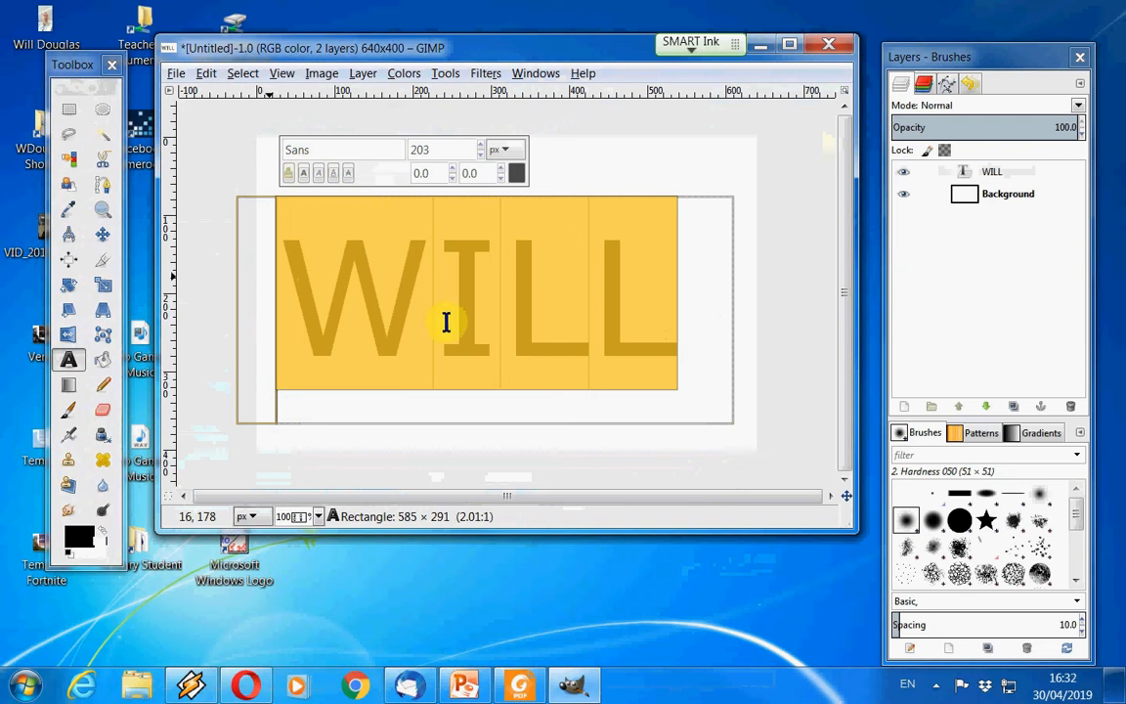
- Open the dockable Fonts dialog and place it beside the selected text
left_click(530, 73)
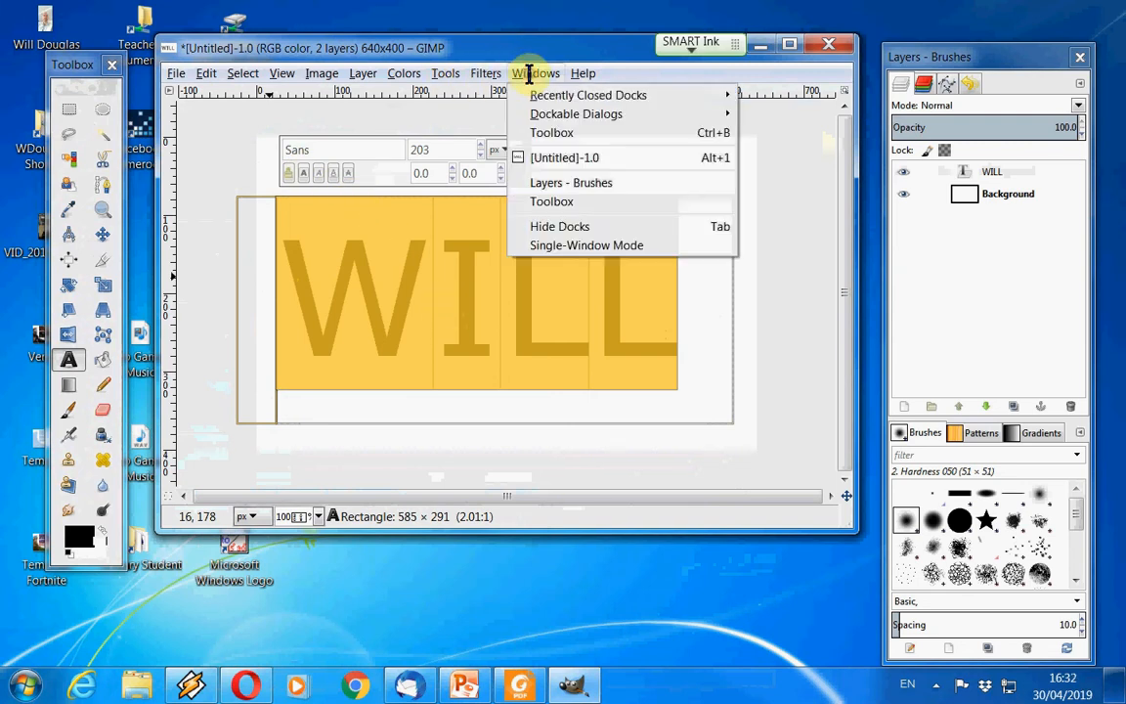
left_click(577, 133)
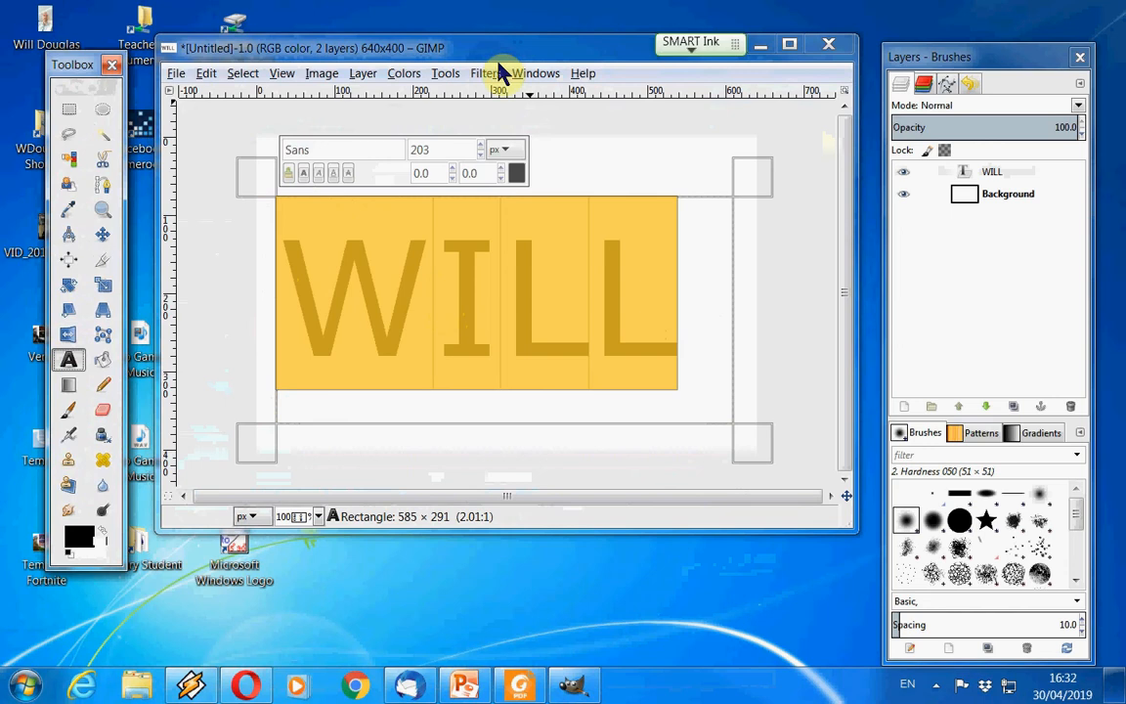
left_click(534, 75)
mouse_move(572, 115)
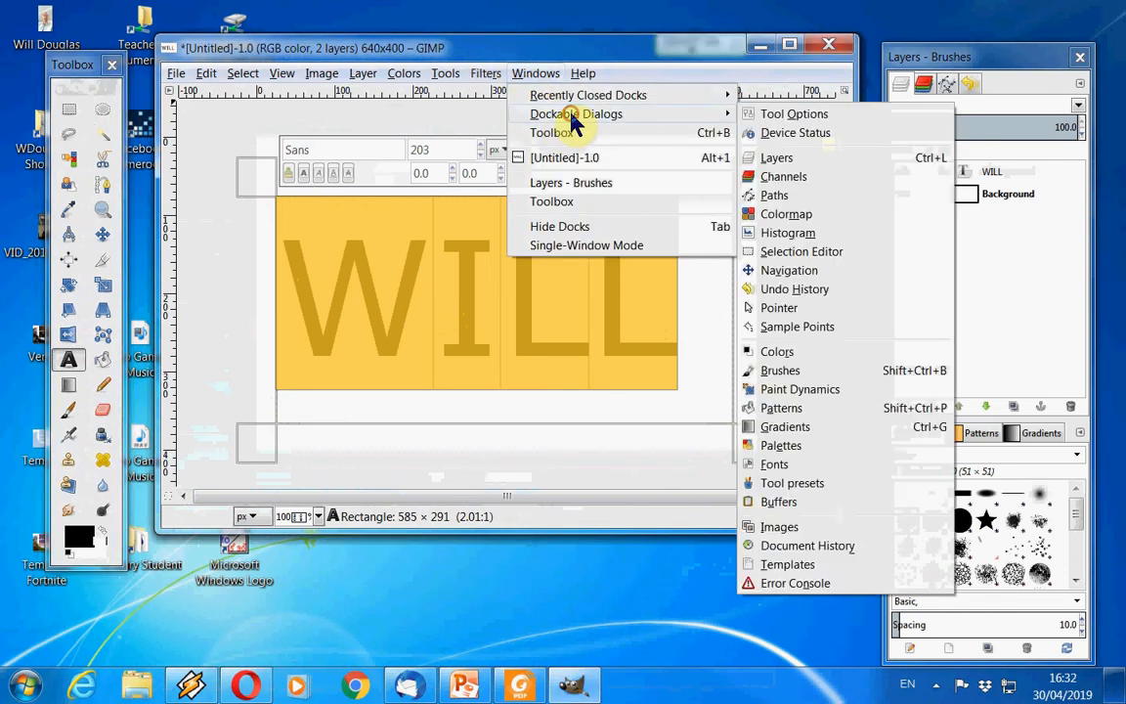
left_click(767, 469)
left_click_drag(772, 364, 850, 149)
- Change the selected name text's font to Showcard Gothic and close the font list
left_click(916, 348)
left_click(915, 348)
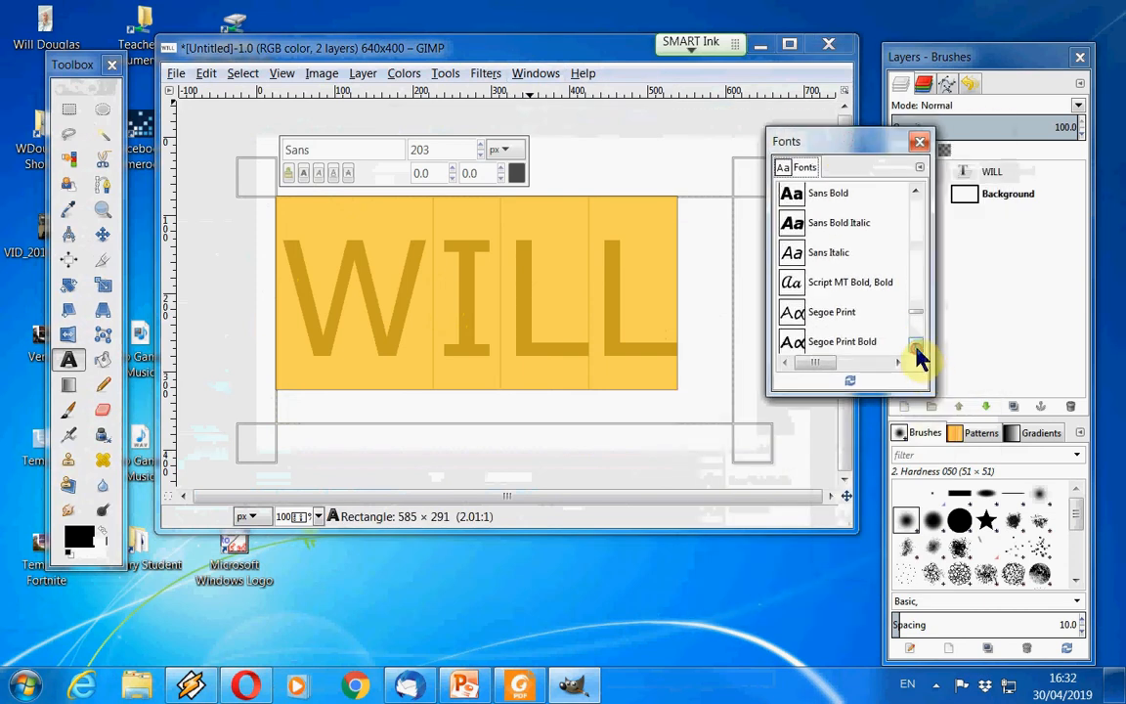
left_click(916, 348)
left_click(915, 348)
left_click(915, 347)
left_click(915, 348)
left_click(915, 348)
left_click(916, 348)
left_click(916, 348)
left_click(915, 347)
left_click(915, 347)
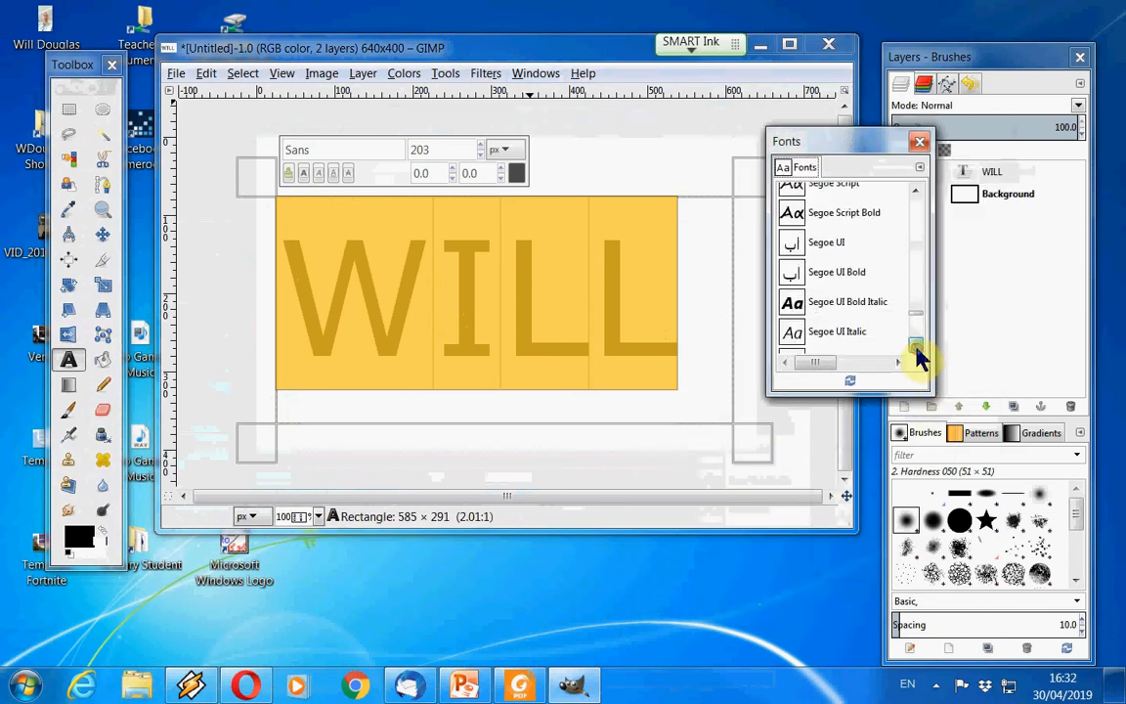
left_click(916, 347)
left_click(915, 348)
left_click(915, 348)
left_click(916, 348)
left_click(915, 348)
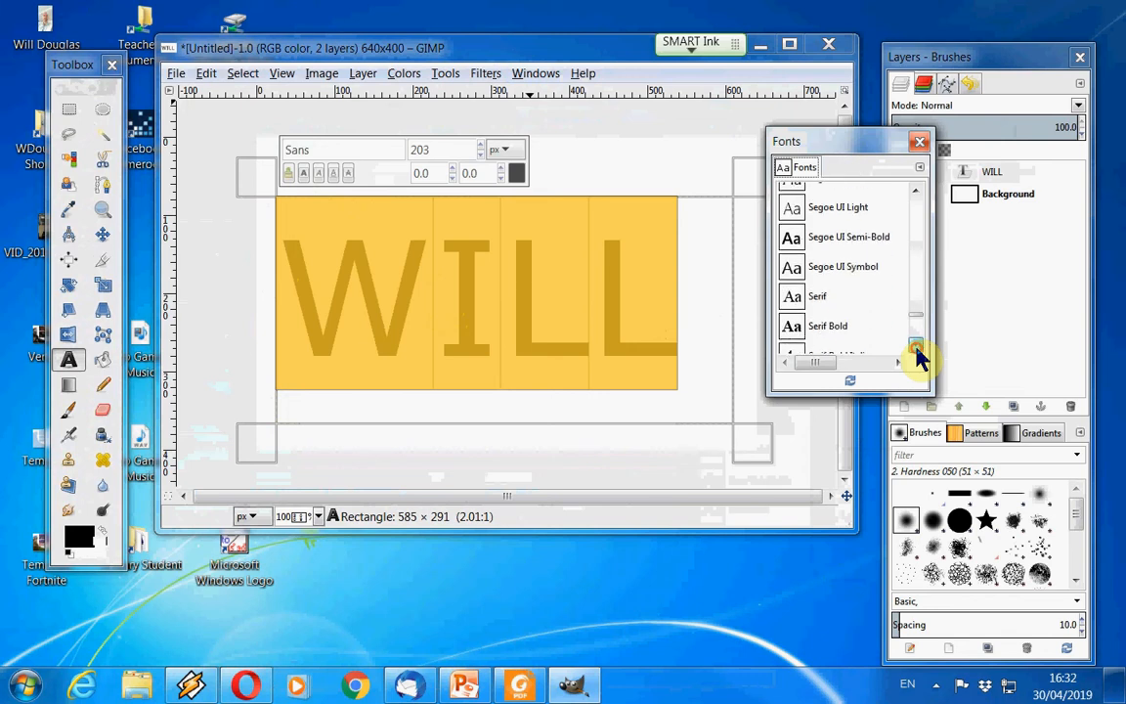
left_click(916, 348)
left_click(915, 348)
left_click(915, 348)
left_click(915, 348)
left_click(915, 348)
left_click(916, 348)
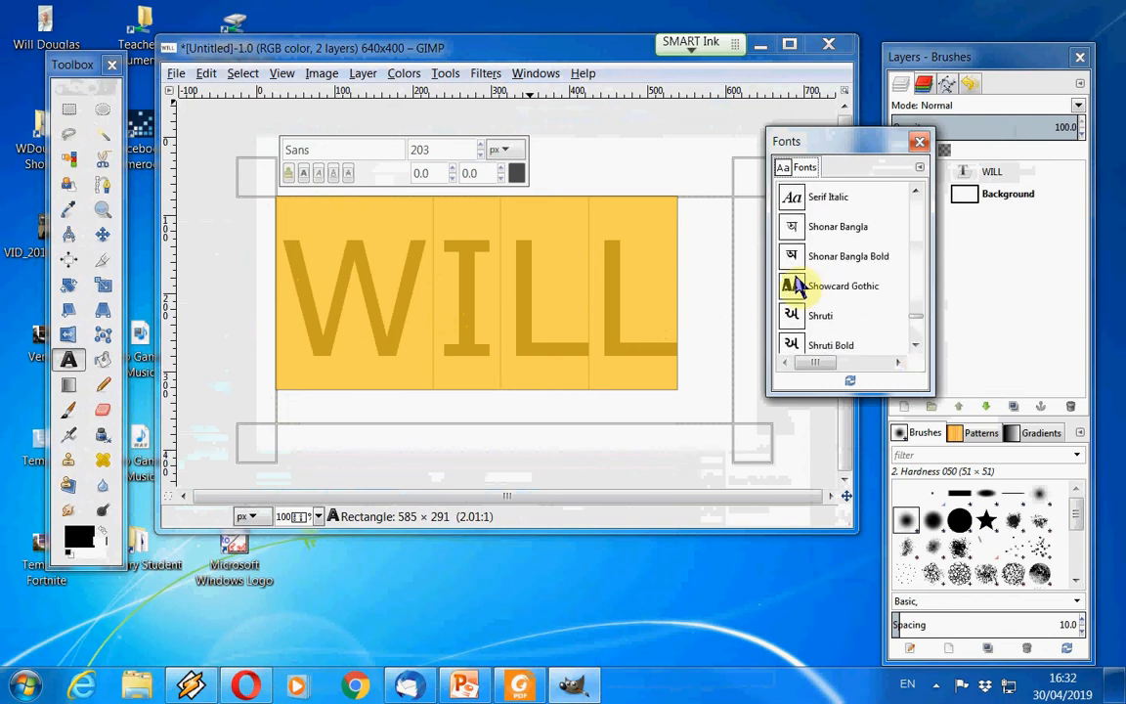
left_click(791, 286)
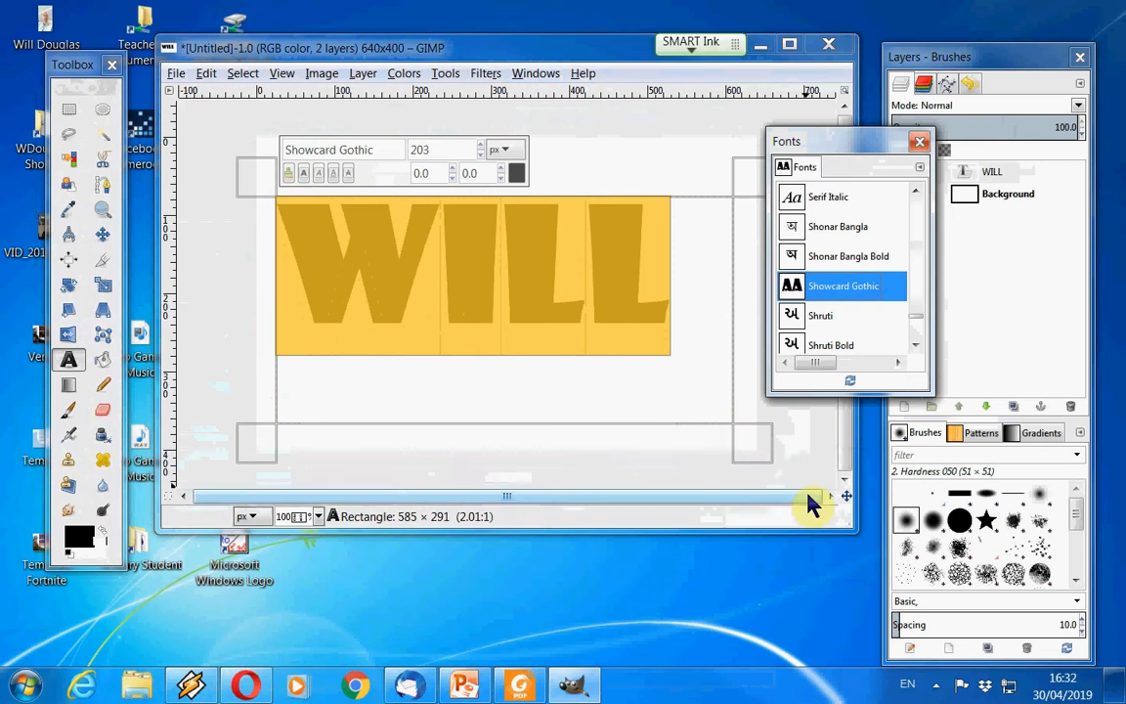
left_click(919, 142)
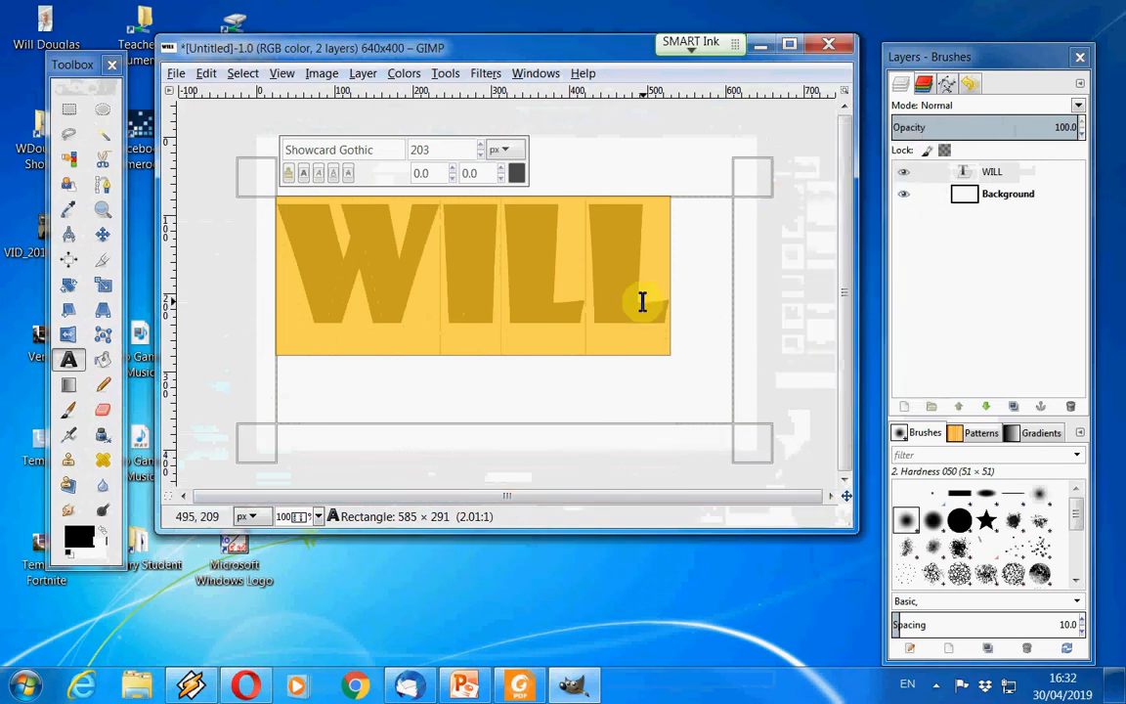
- Merge the text layer into the Background layer and invert the image's colors
right_click(1012, 178)
left_click(891, 149)
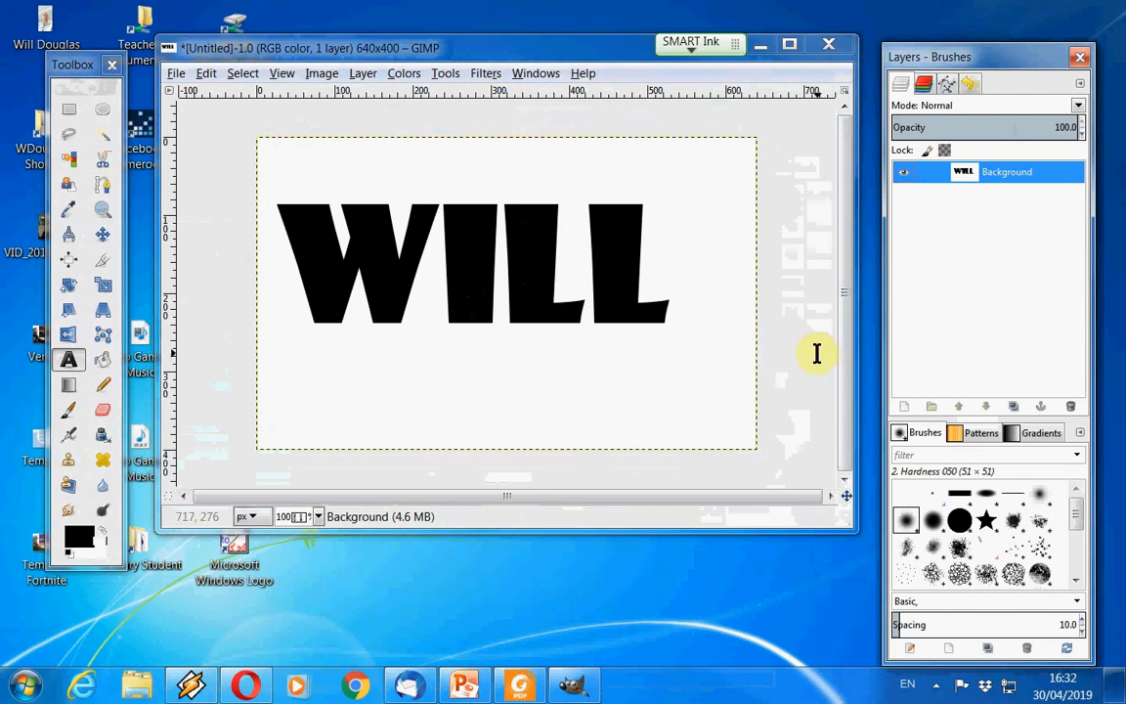
left_click(400, 74)
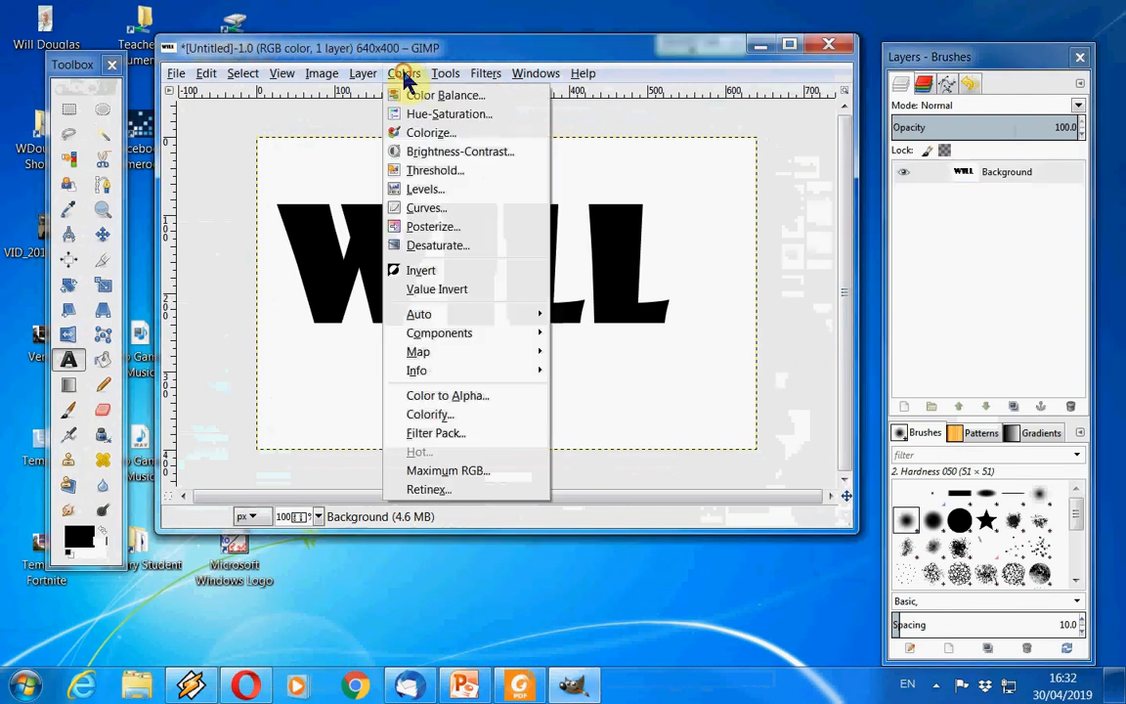
left_click(426, 272)
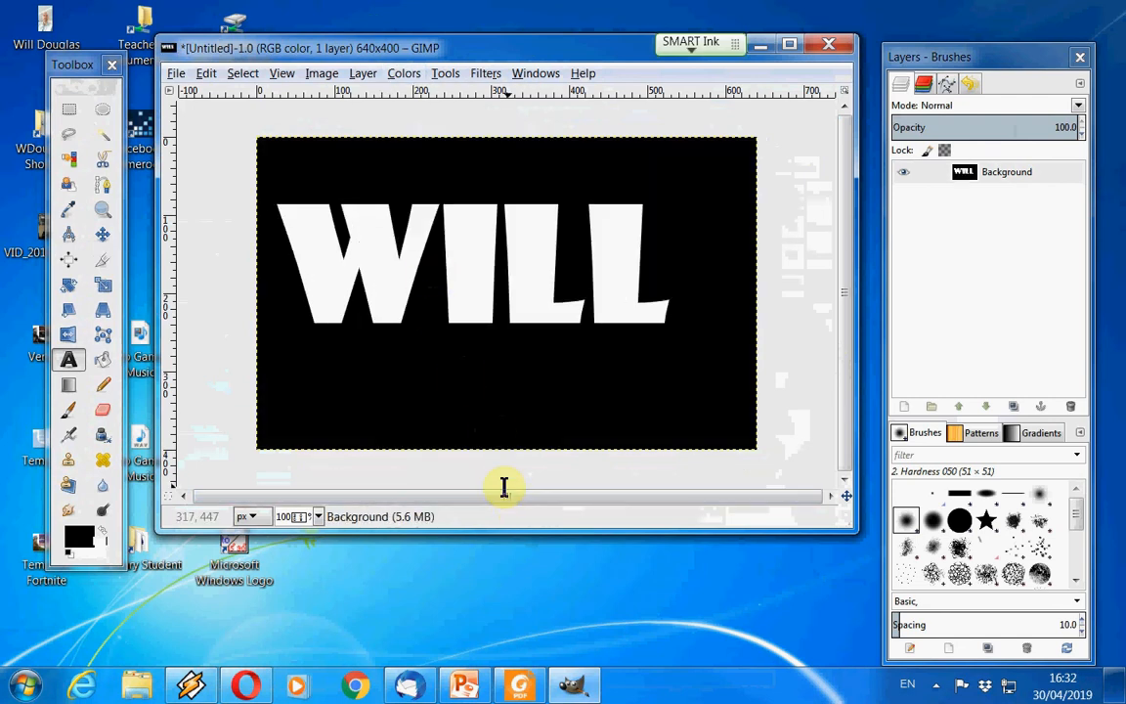
- Apply a Gaussian blur to the inverted image to soften the edges of the lettering
left_click(486, 75)
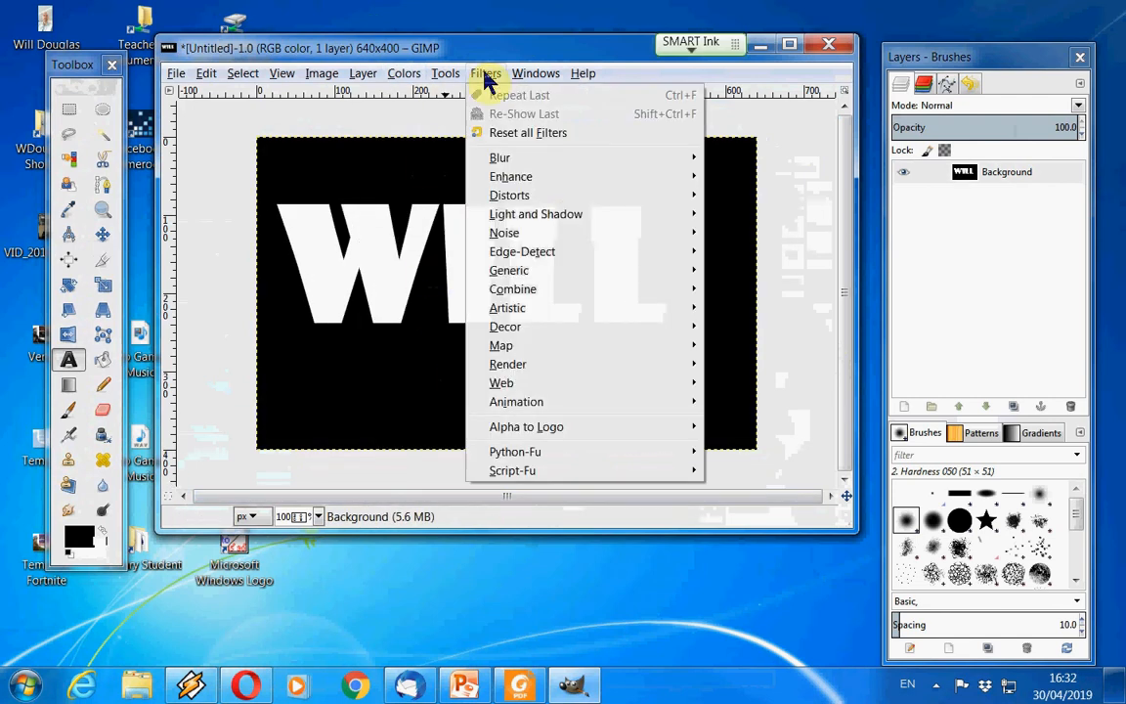
mouse_move(548, 163)
left_click(761, 173)
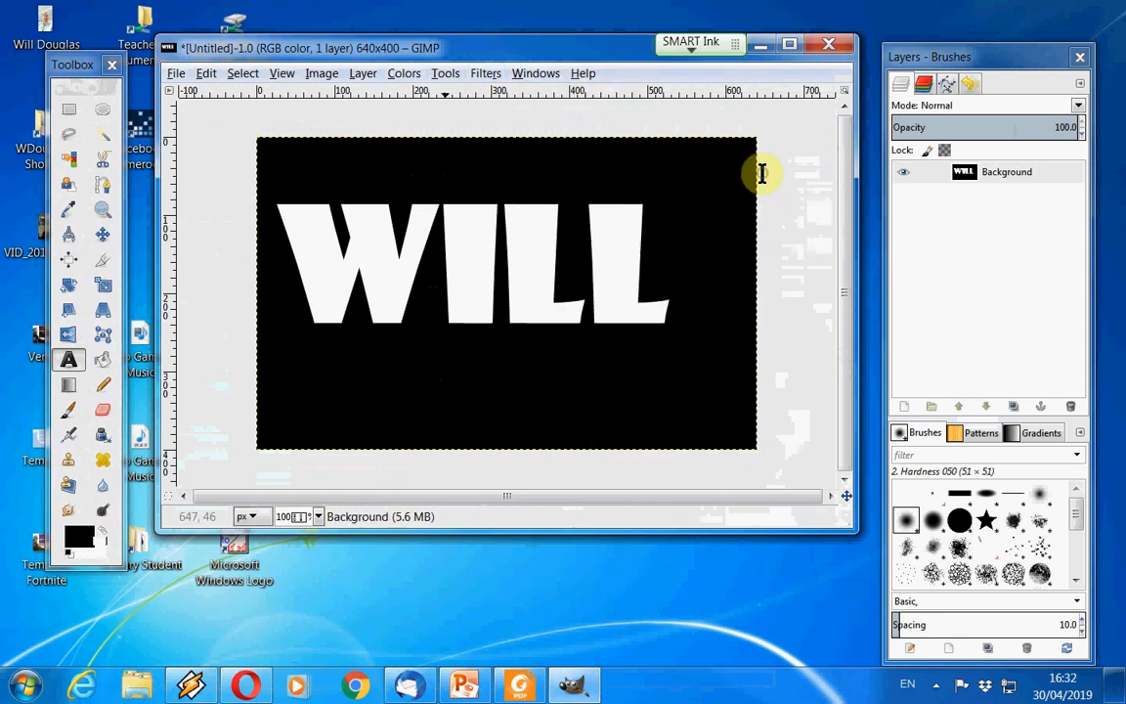
left_click(589, 535)
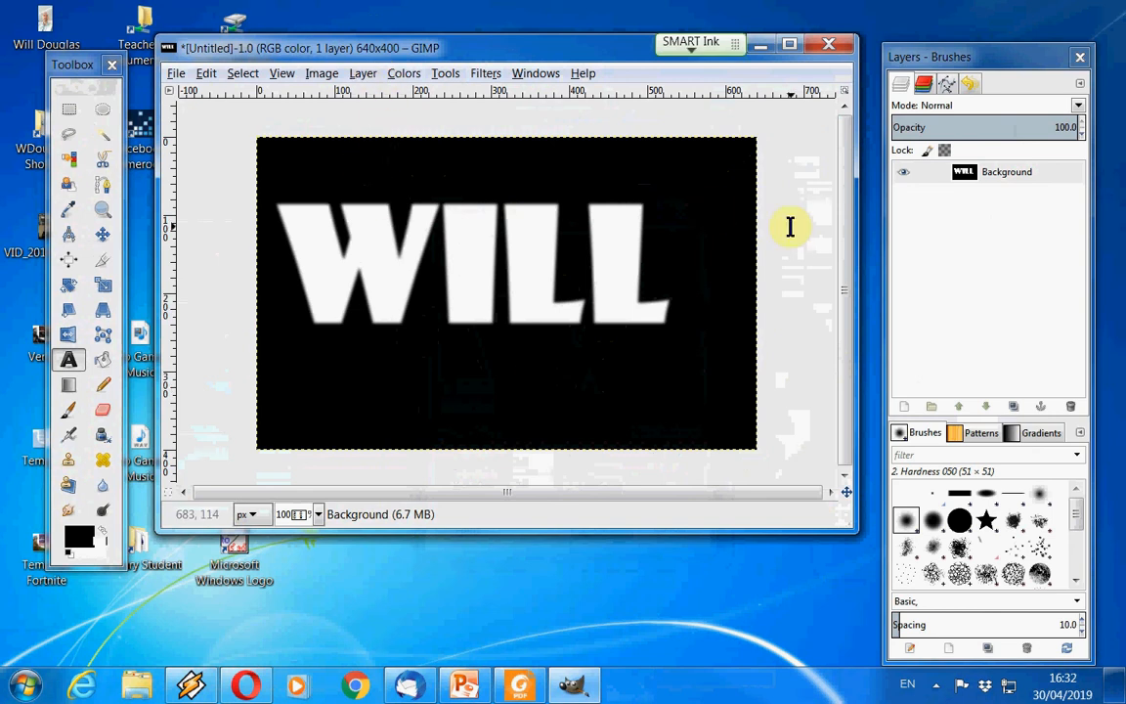
- Add a new 640 x 400 px layer filled with white above the Background layer
left_click(363, 74)
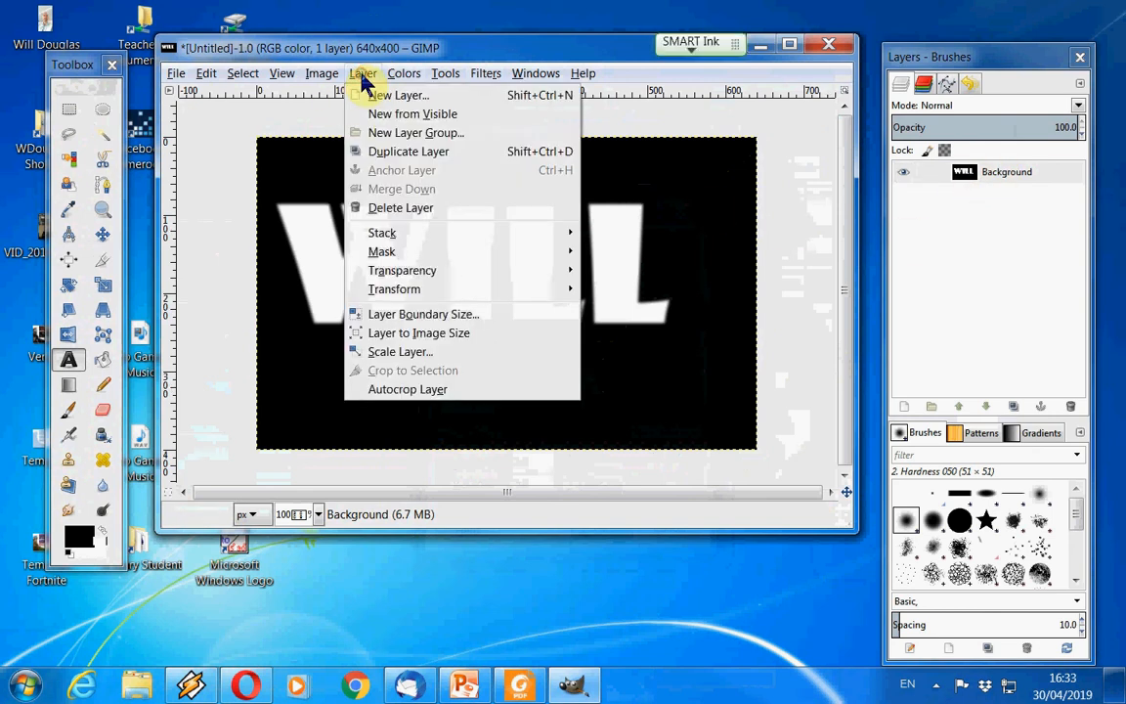
left_click(385, 96)
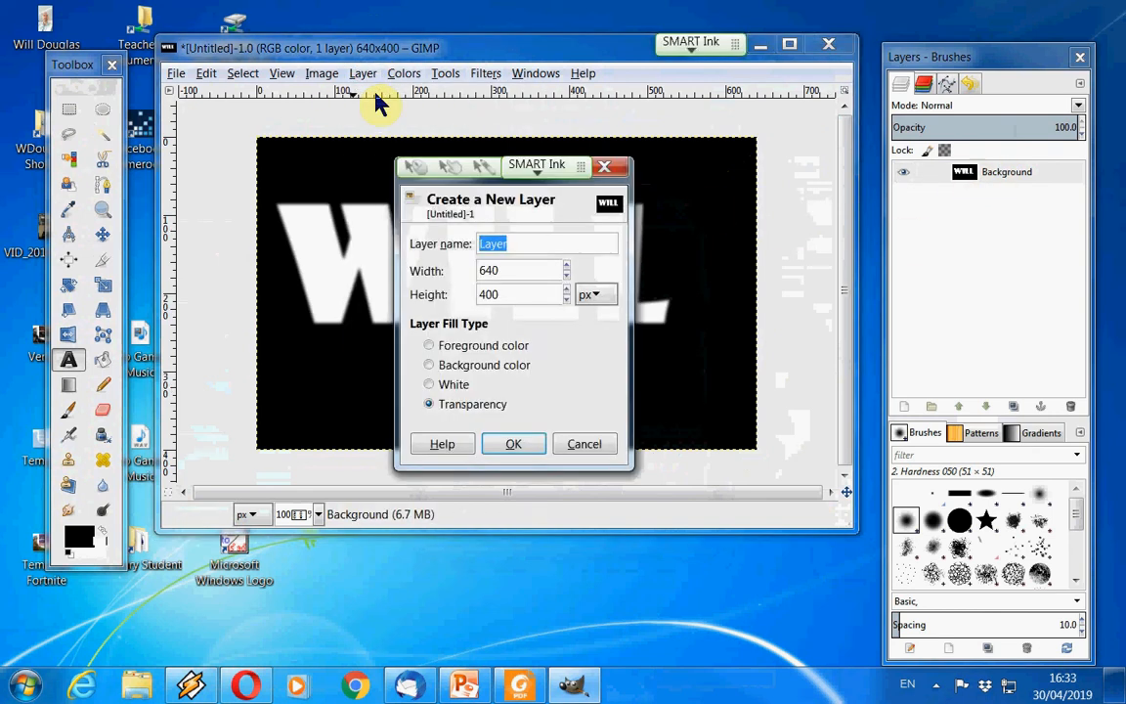
left_click(430, 385)
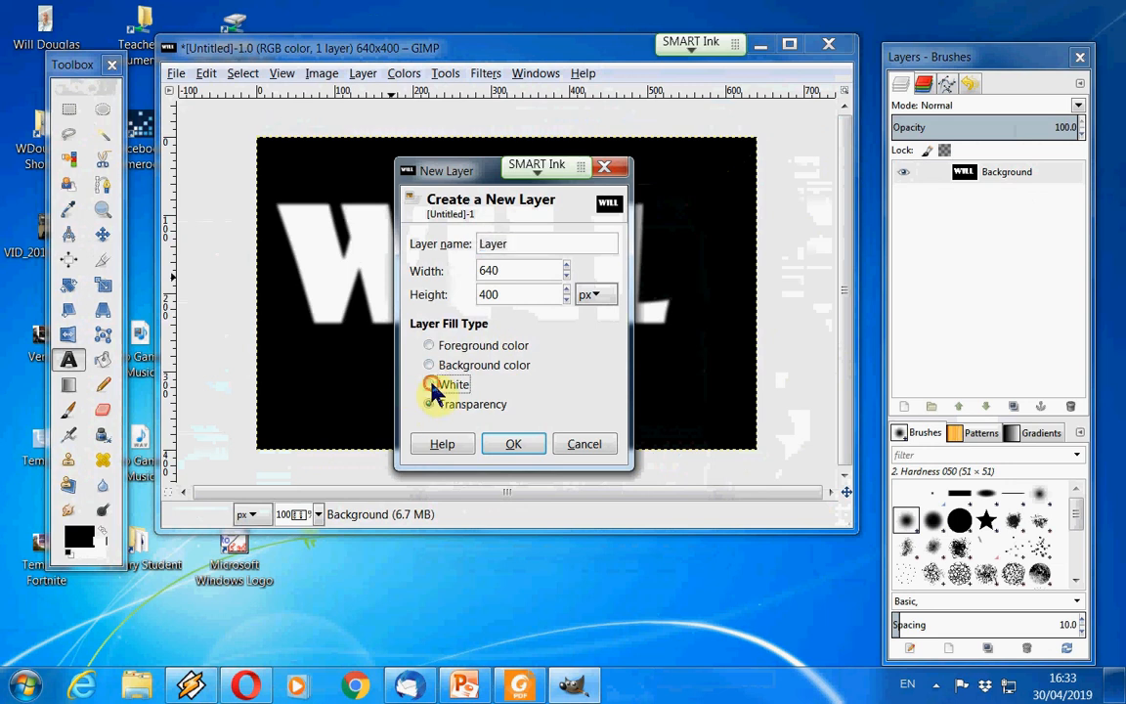
left_click(515, 445)
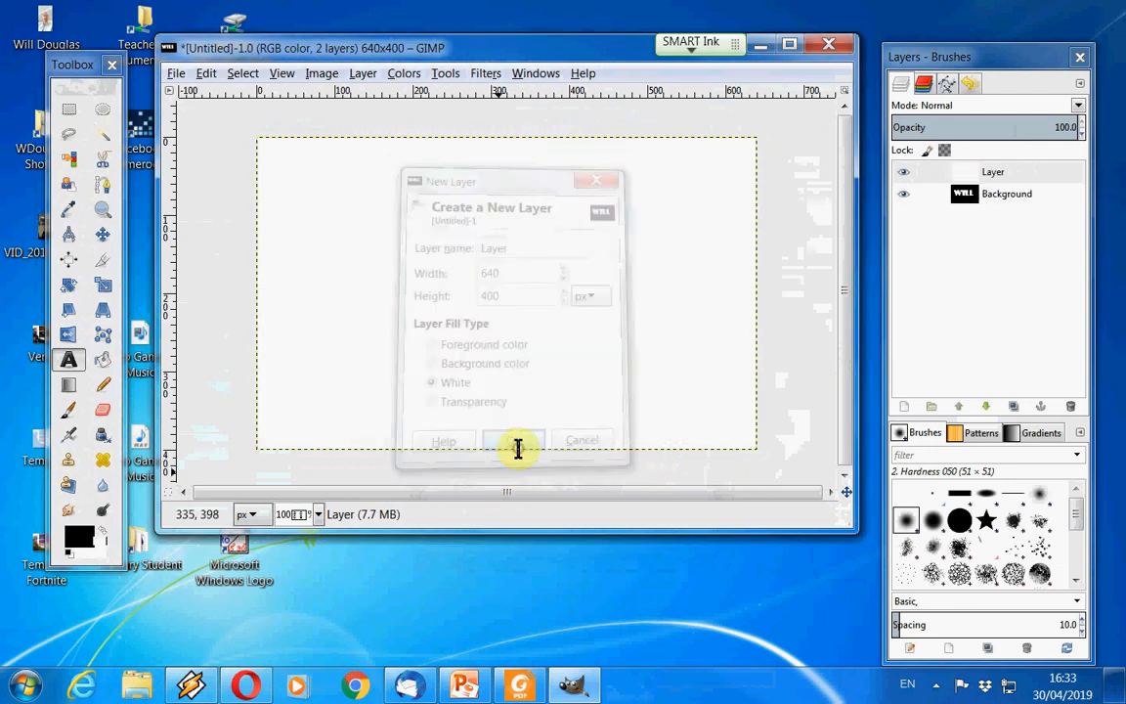
- Render Plasma clouds on the new white layer with random seed 0 and turbulence 1.0
left_click(485, 78)
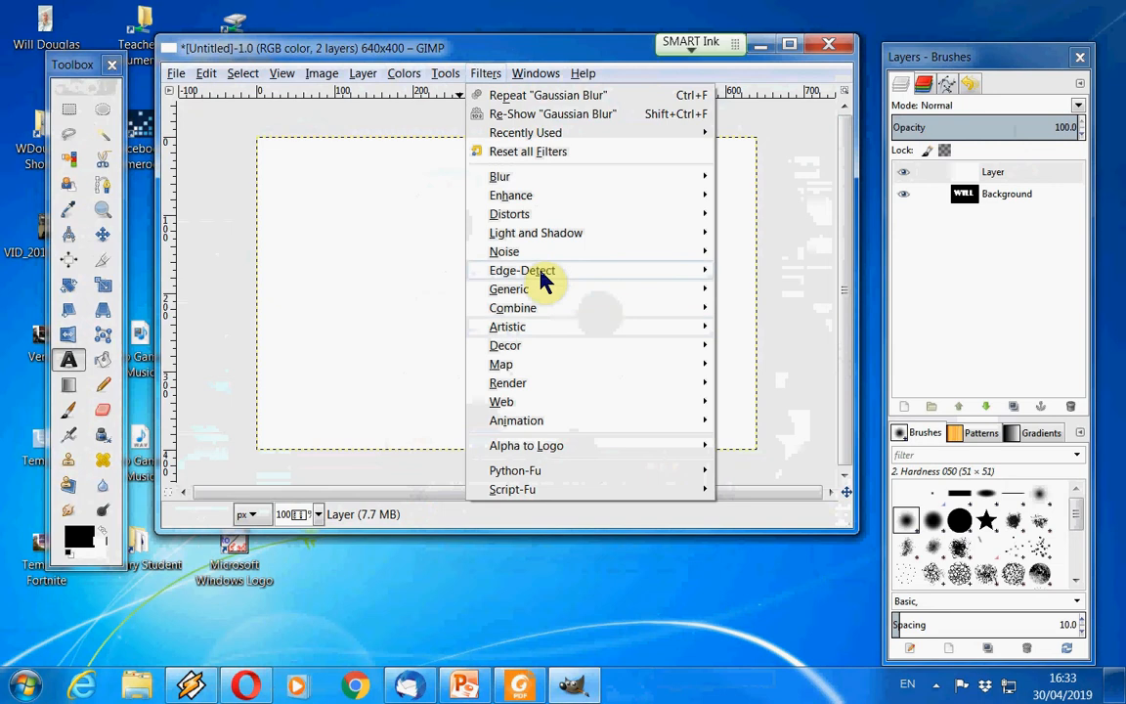
mouse_move(526, 386)
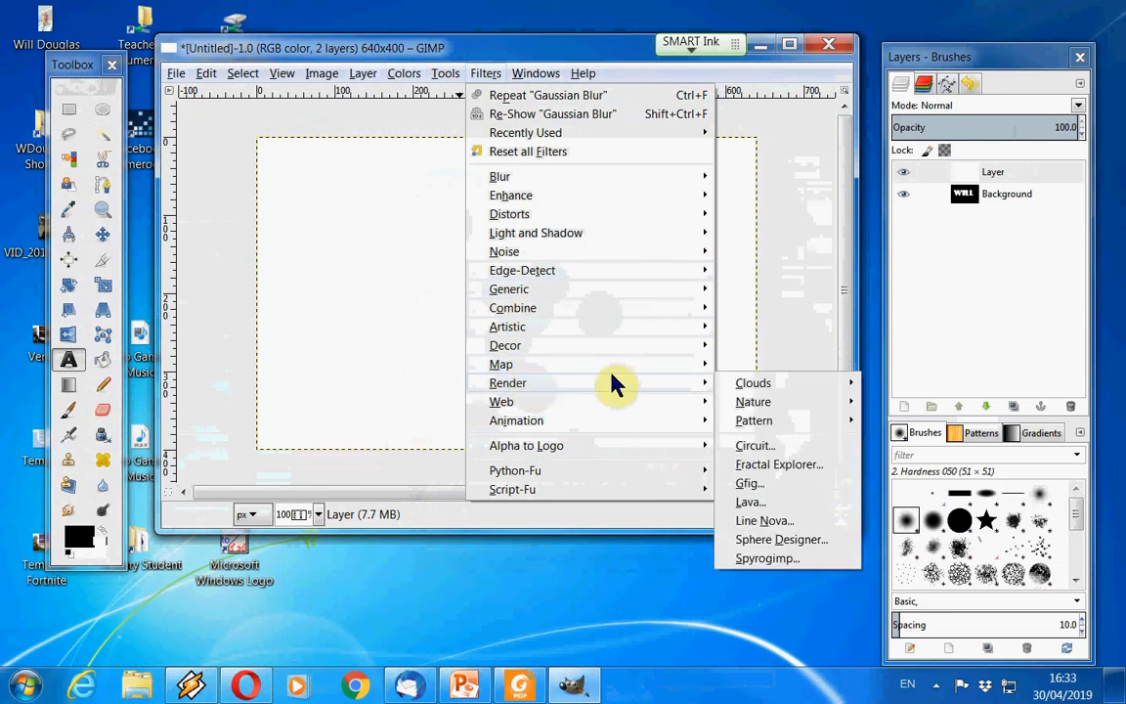
mouse_move(763, 385)
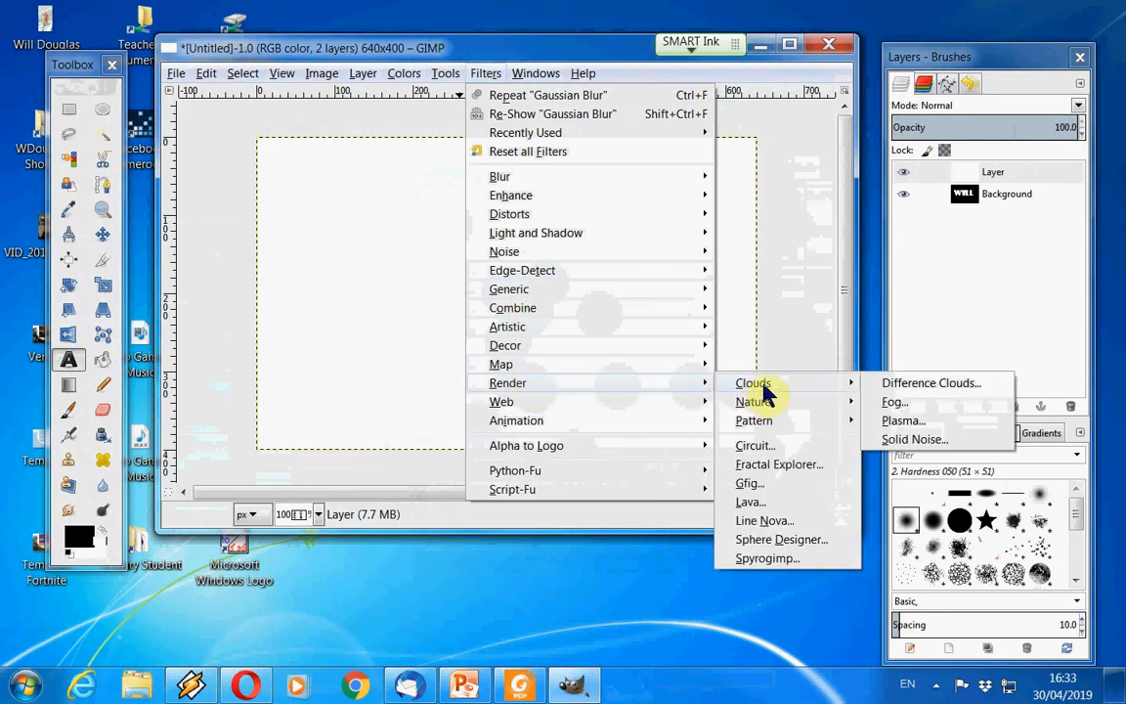
left_click(903, 421)
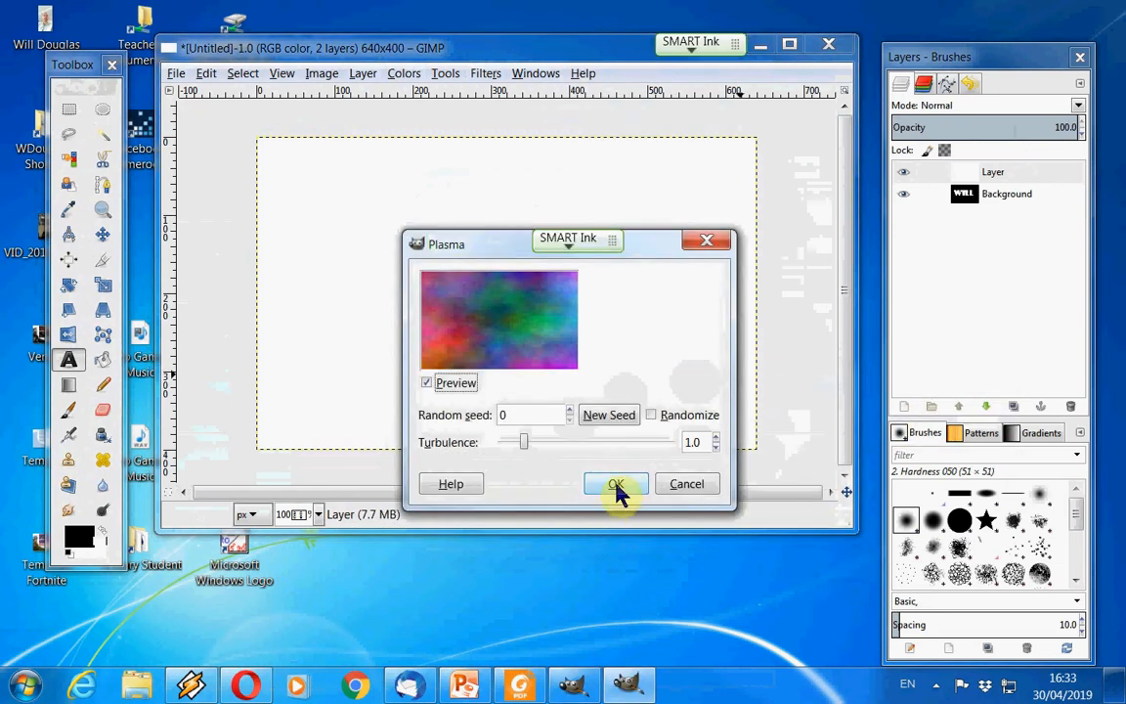
left_click(616, 486)
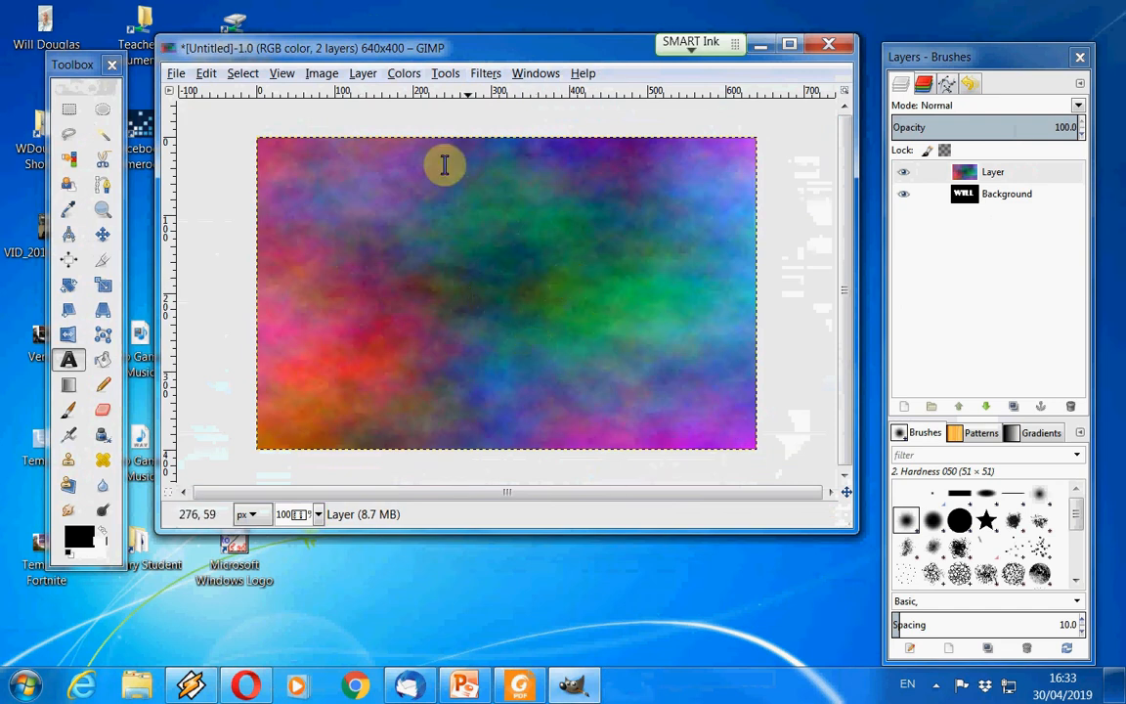
- Add a layer mask to the plasma layer, initialized to White (full opacity)
left_click(362, 73)
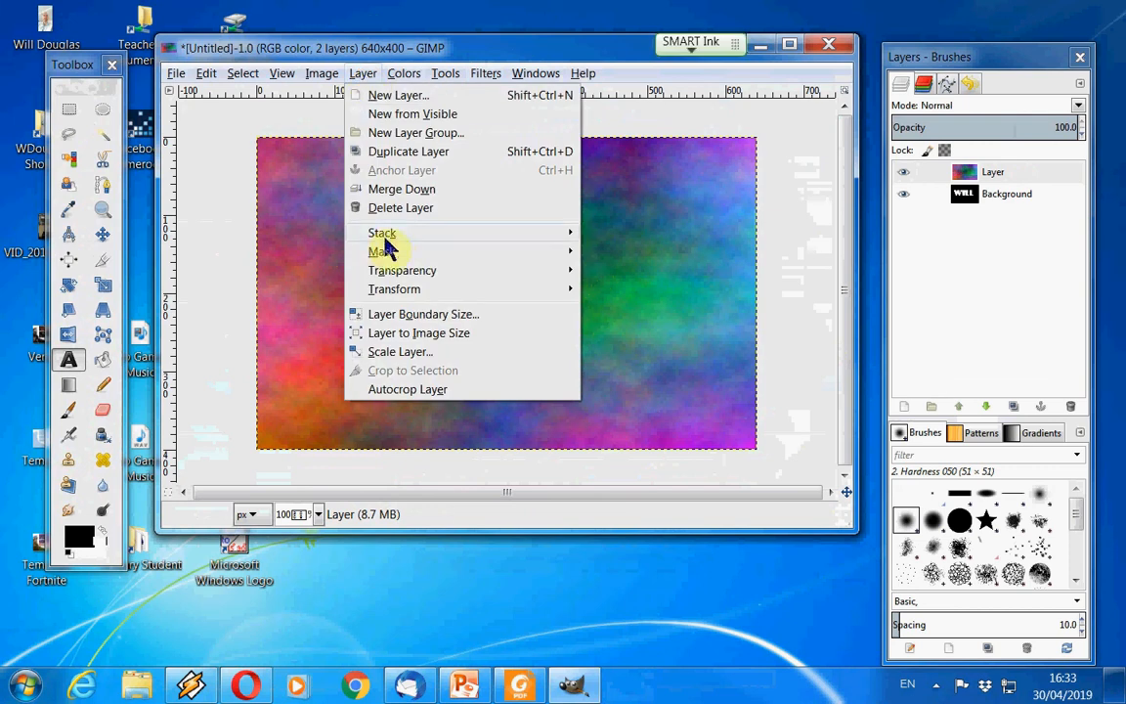
mouse_move(383, 254)
left_click(689, 260)
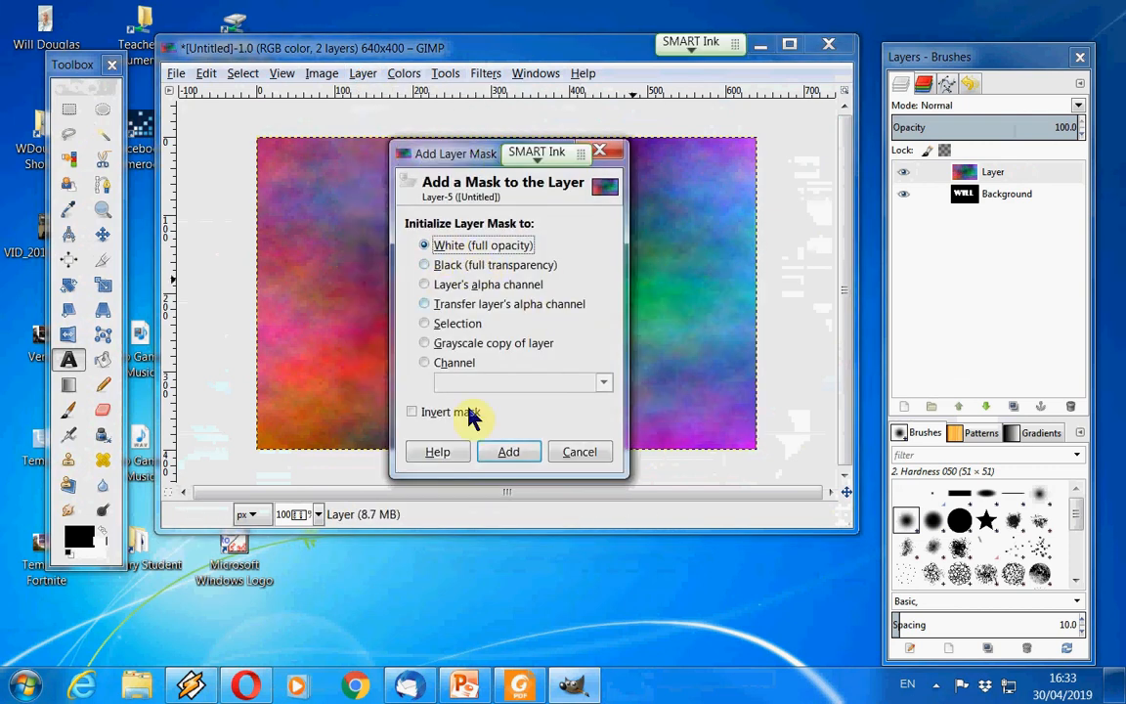
left_click(506, 456)
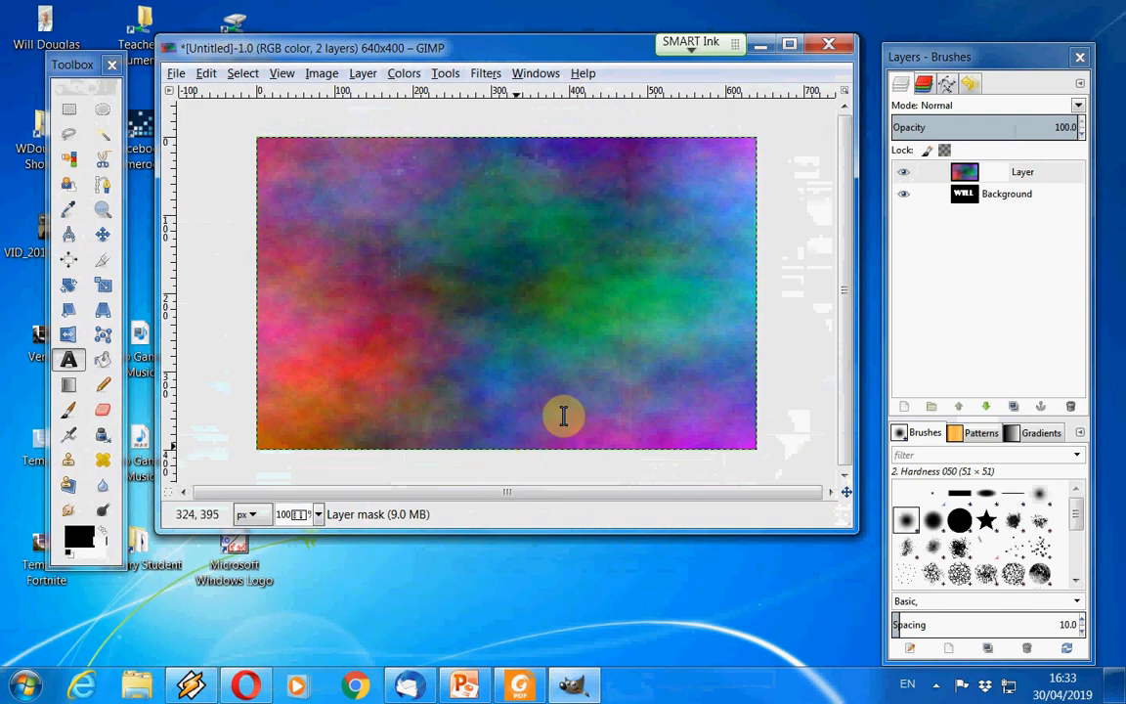
- Copy the Background layer's lettering, paste it into the plasma layer's mask and anchor the floating selection
left_click(993, 195)
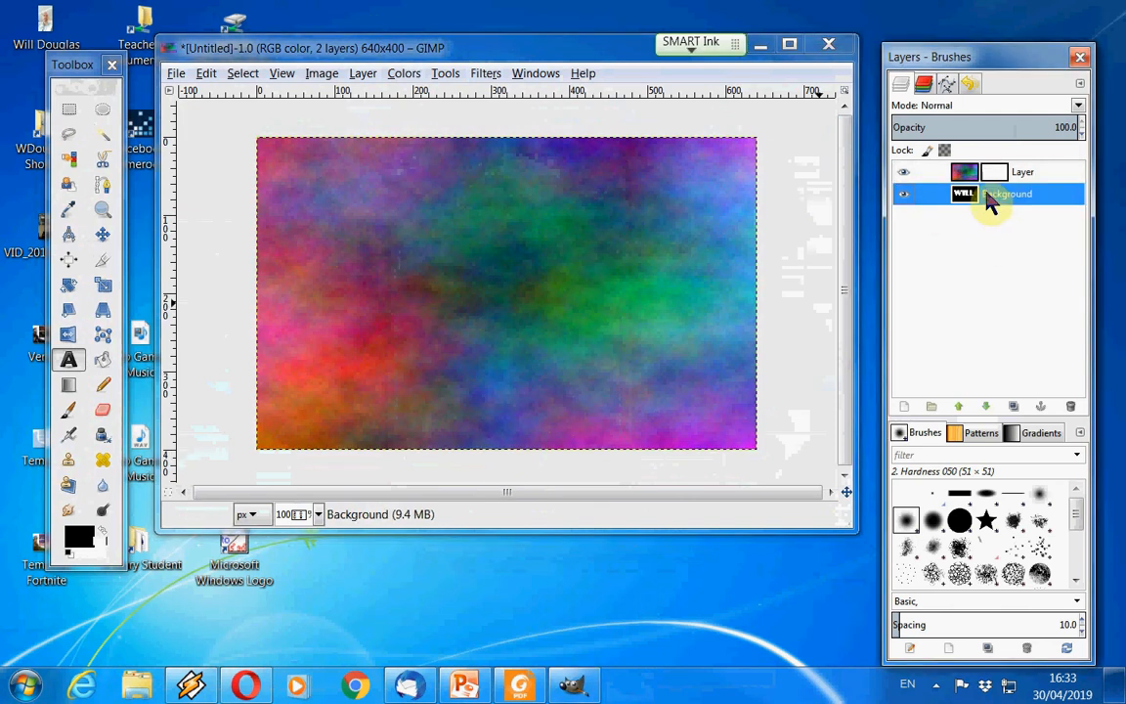
left_click(207, 75)
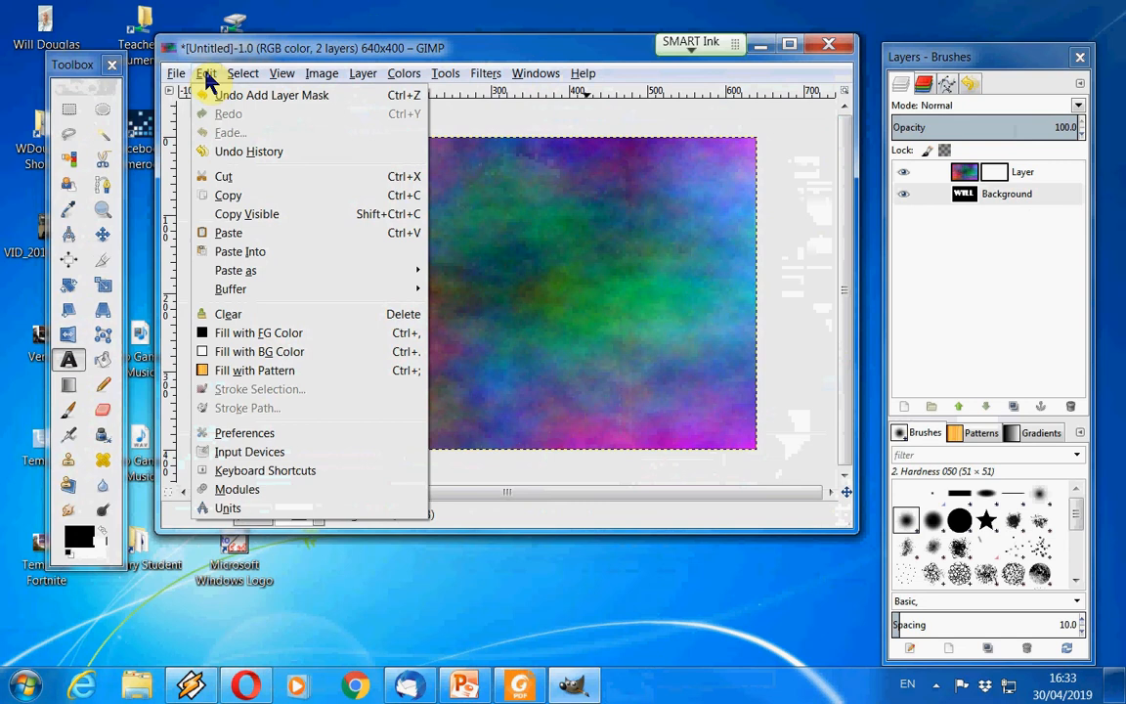
left_click(231, 193)
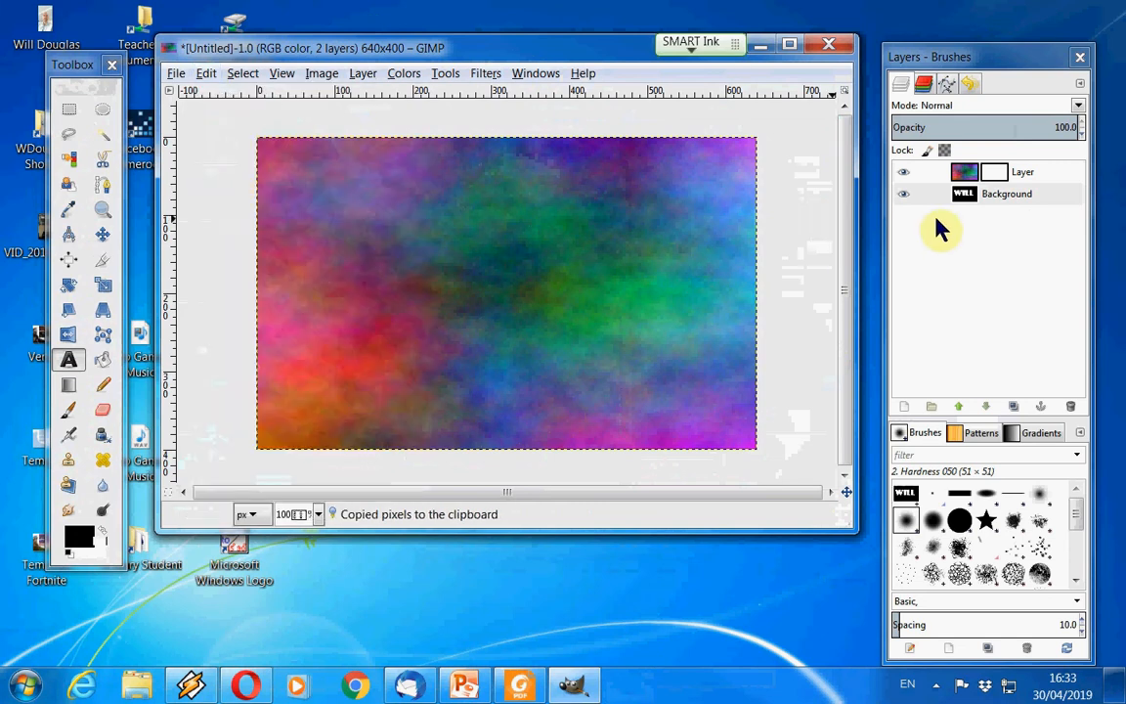
left_click(1035, 178)
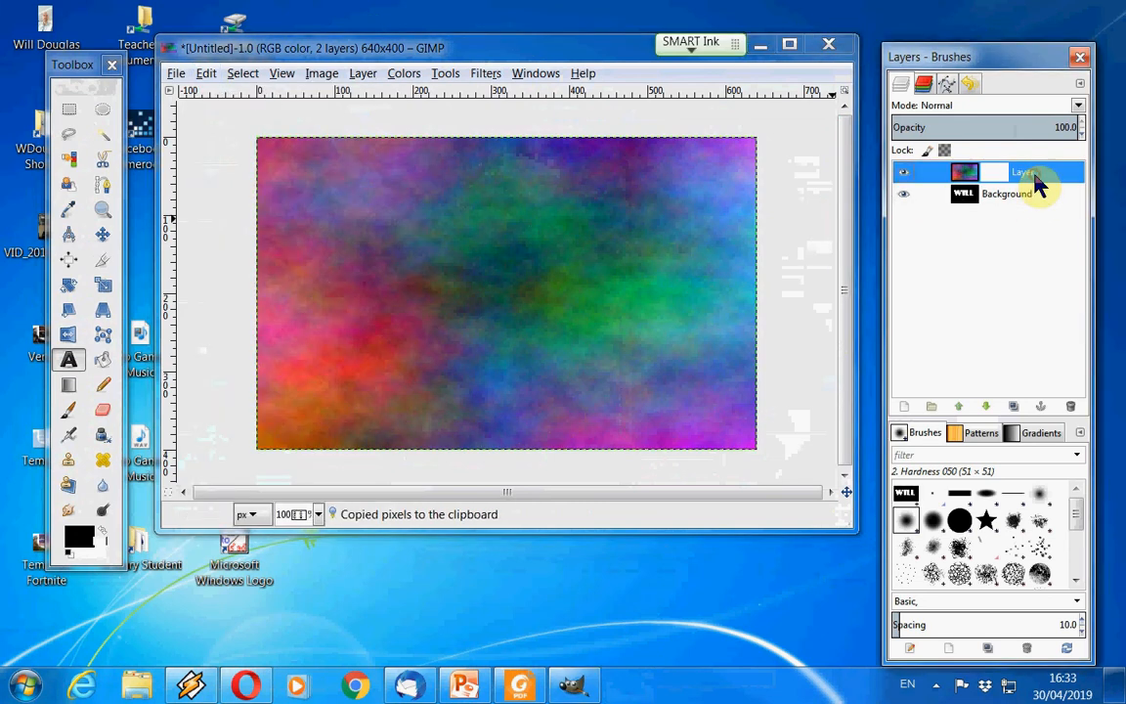
left_click(207, 75)
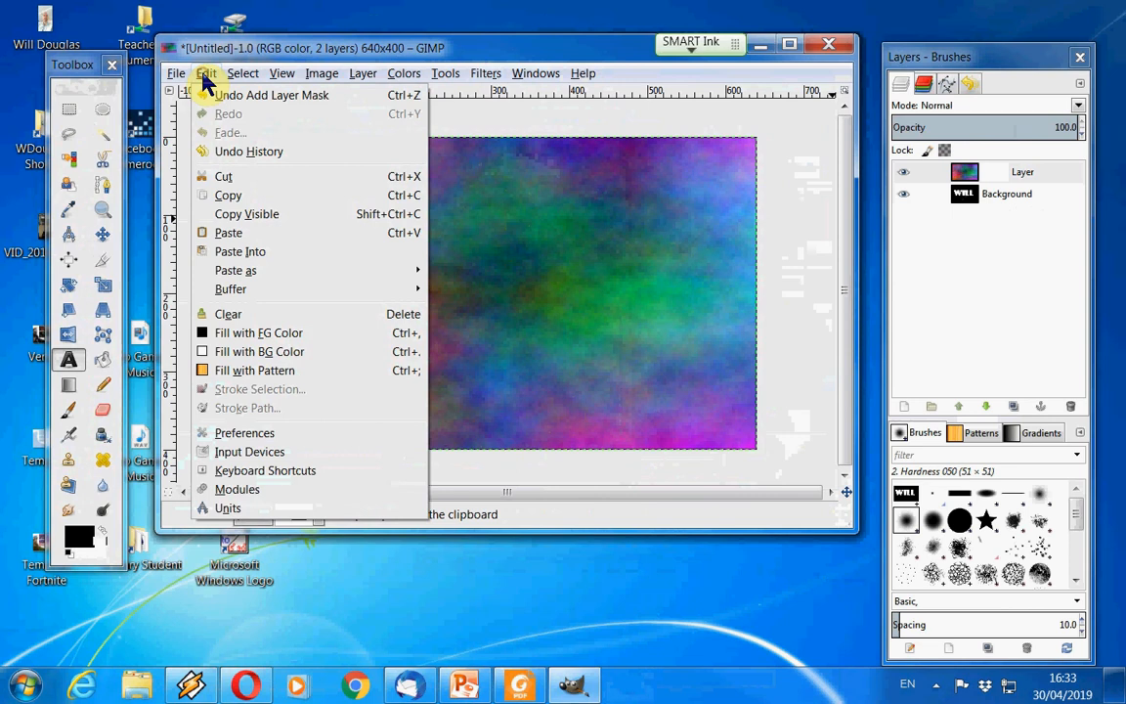
left_click(226, 233)
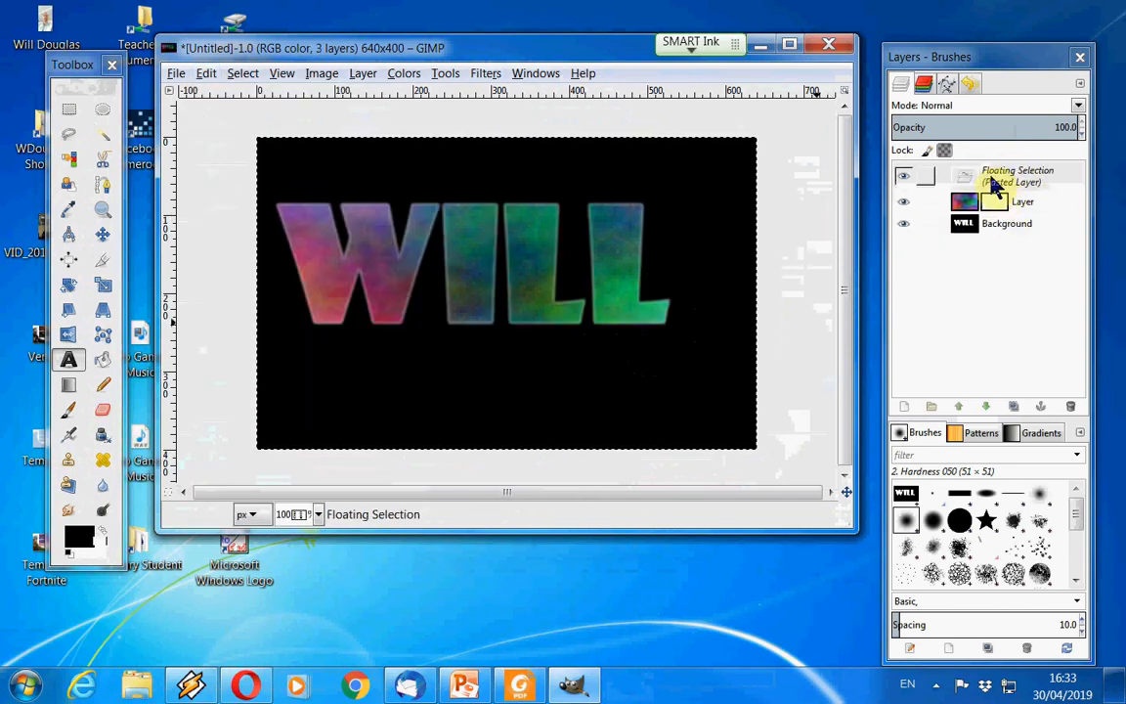
left_click(1040, 407)
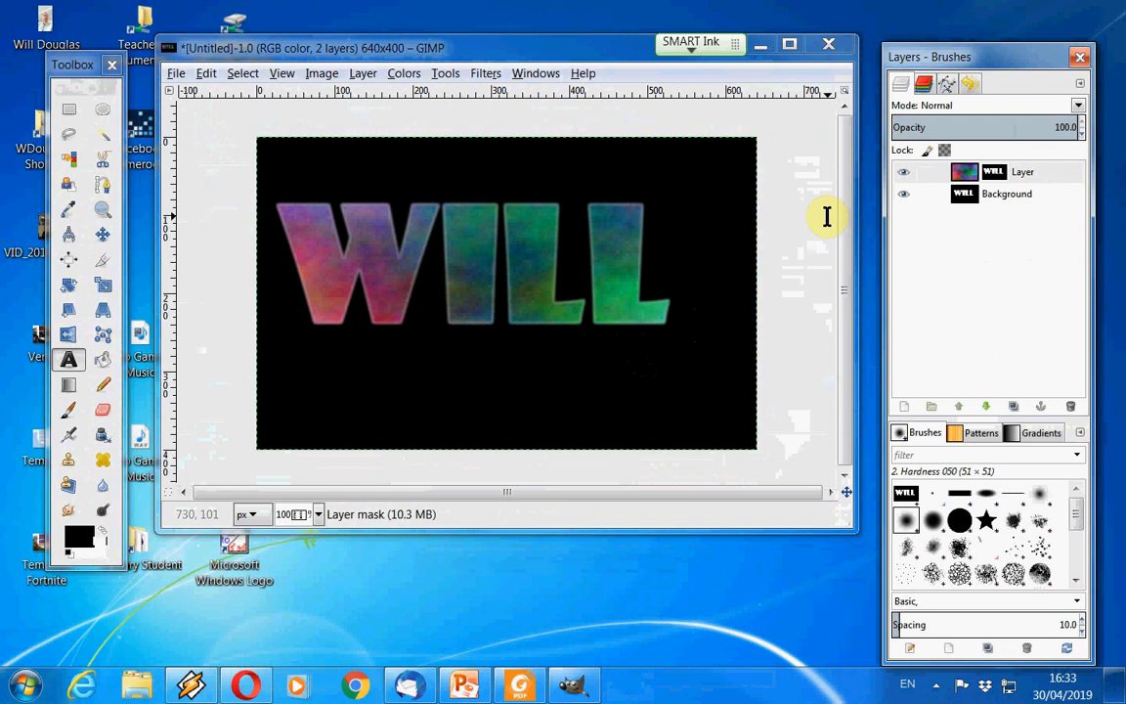
- Start exporting the image, choosing the JPEG image file type and naming the file MyName.jpg
left_click(176, 74)
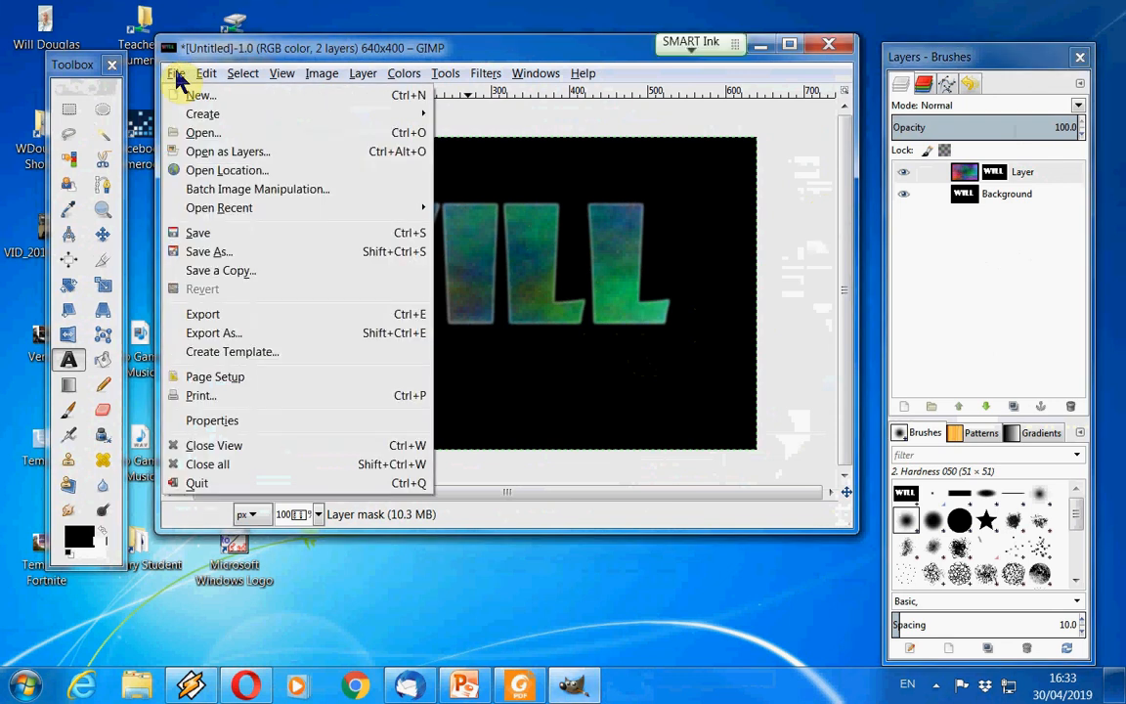
left_click(215, 333)
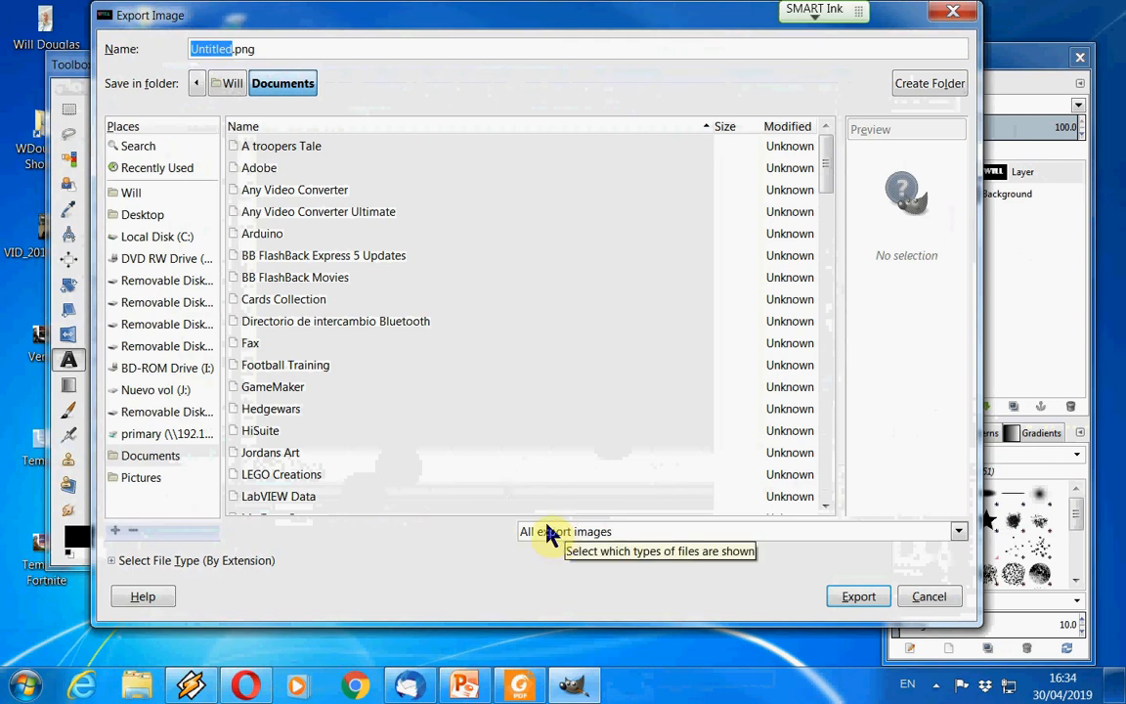
left_click(957, 530)
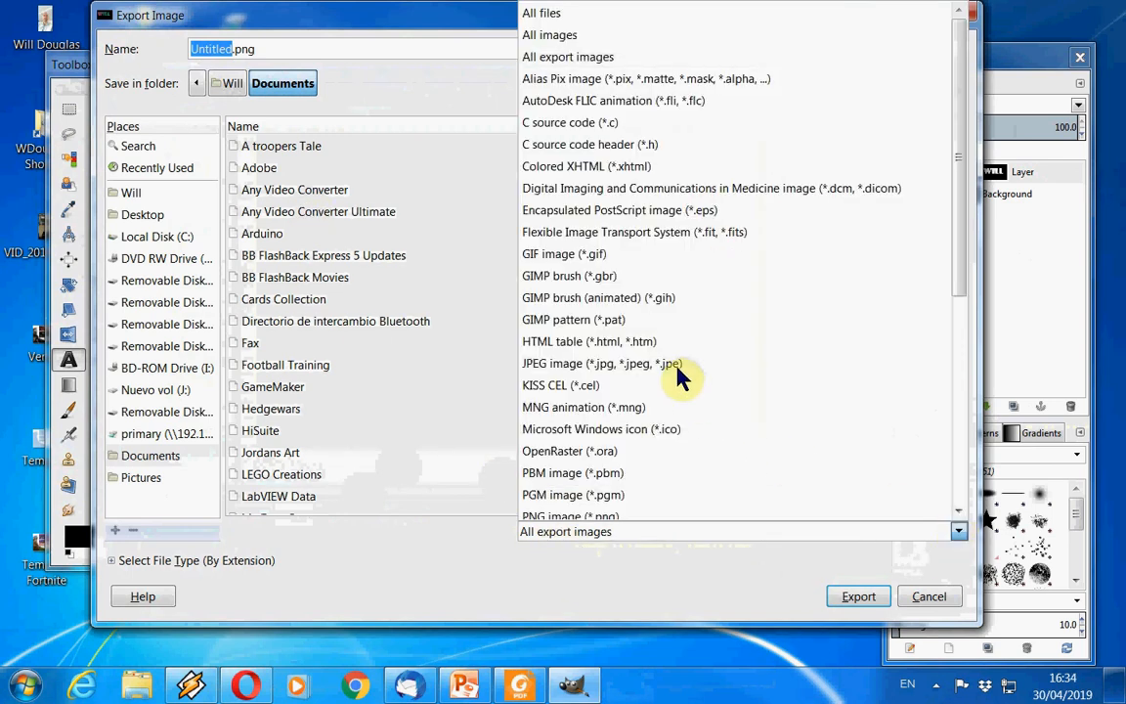
left_click(549, 362)
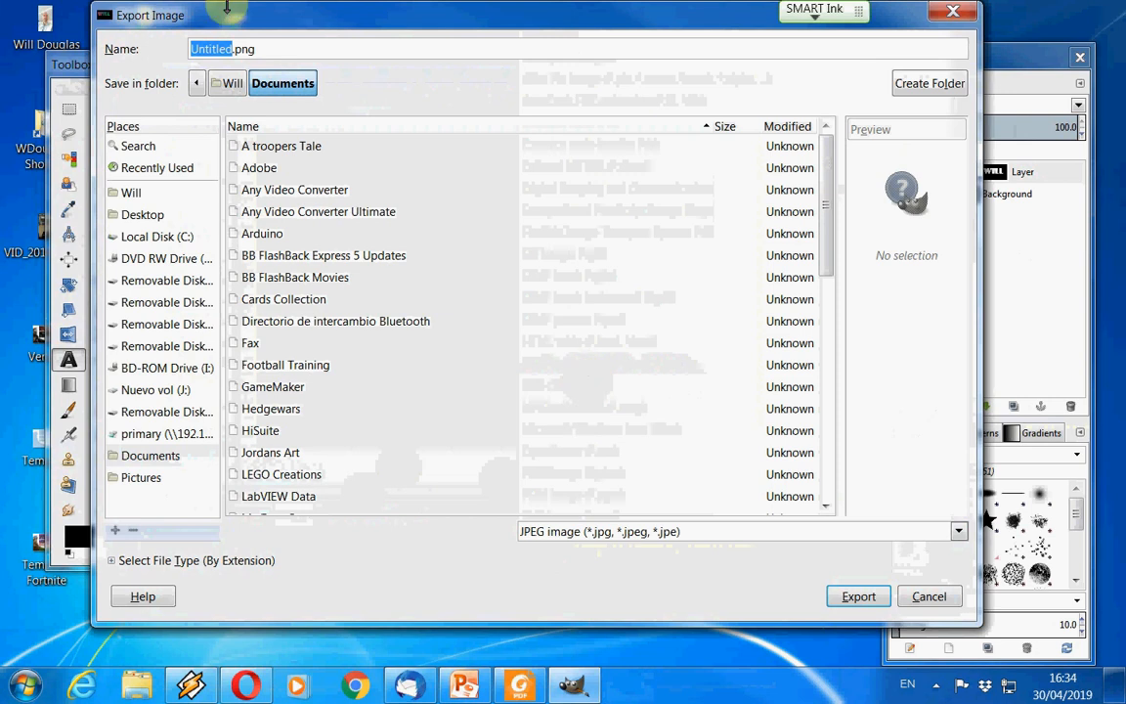
left_click(260, 49)
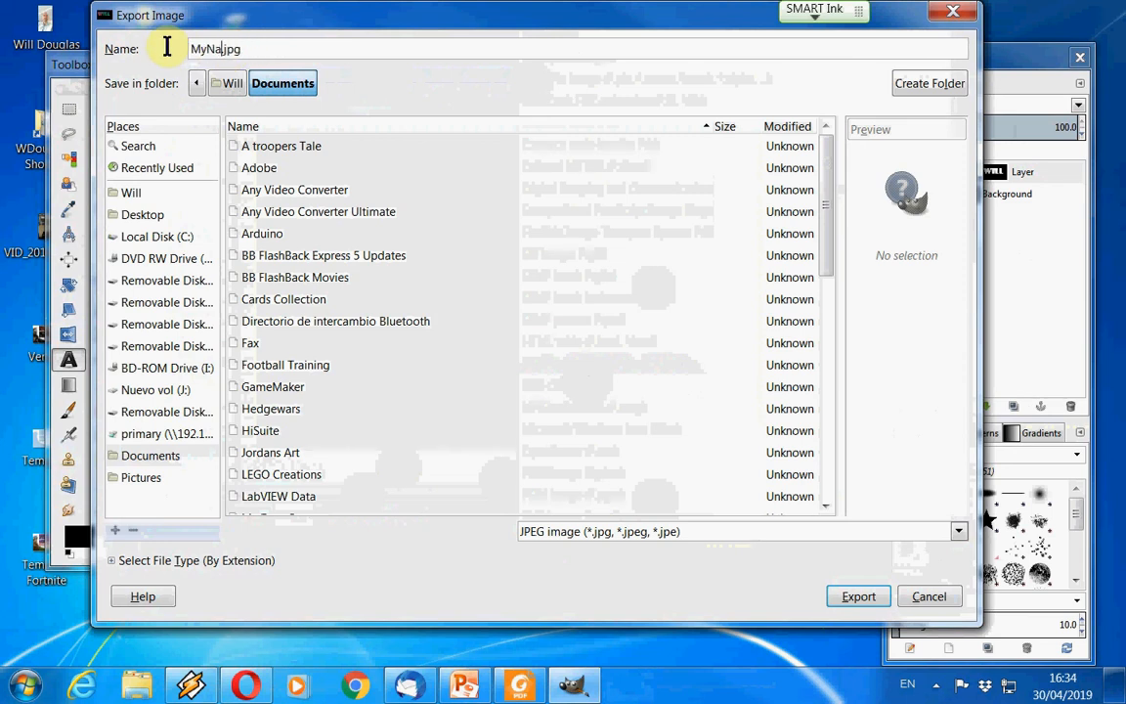
- Export the JPEG to the personal folder inside 6B Primary on the primary network drive, accepting the default export options
left_click(168, 434)
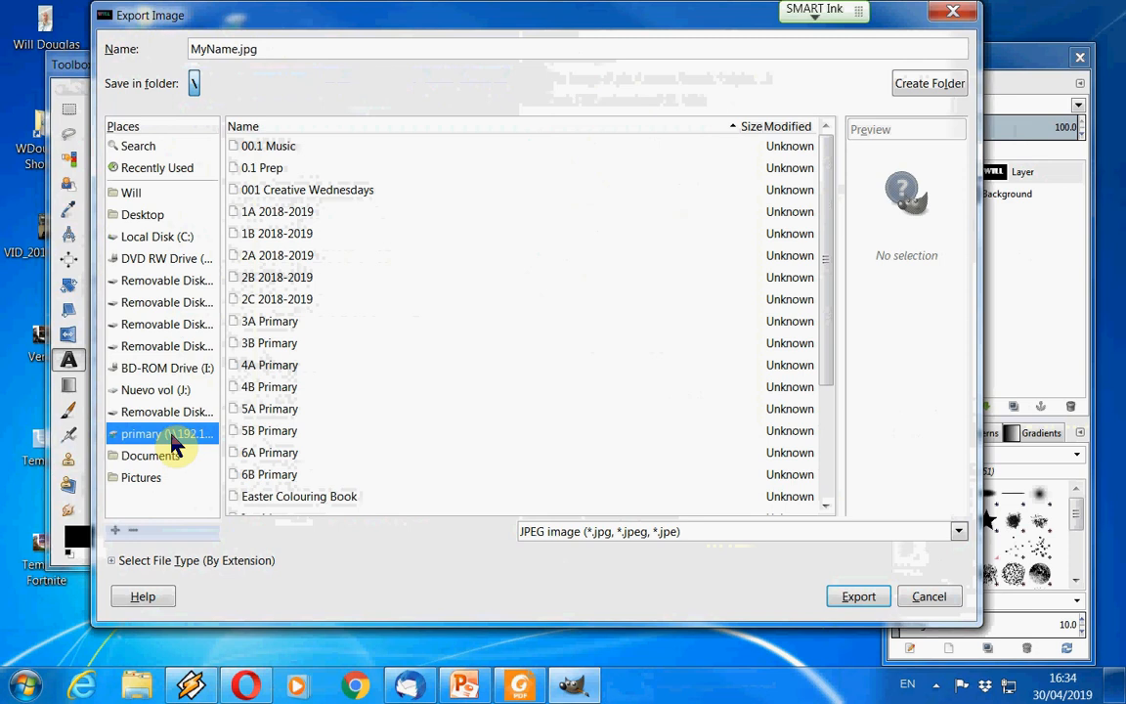
double_click(270, 477)
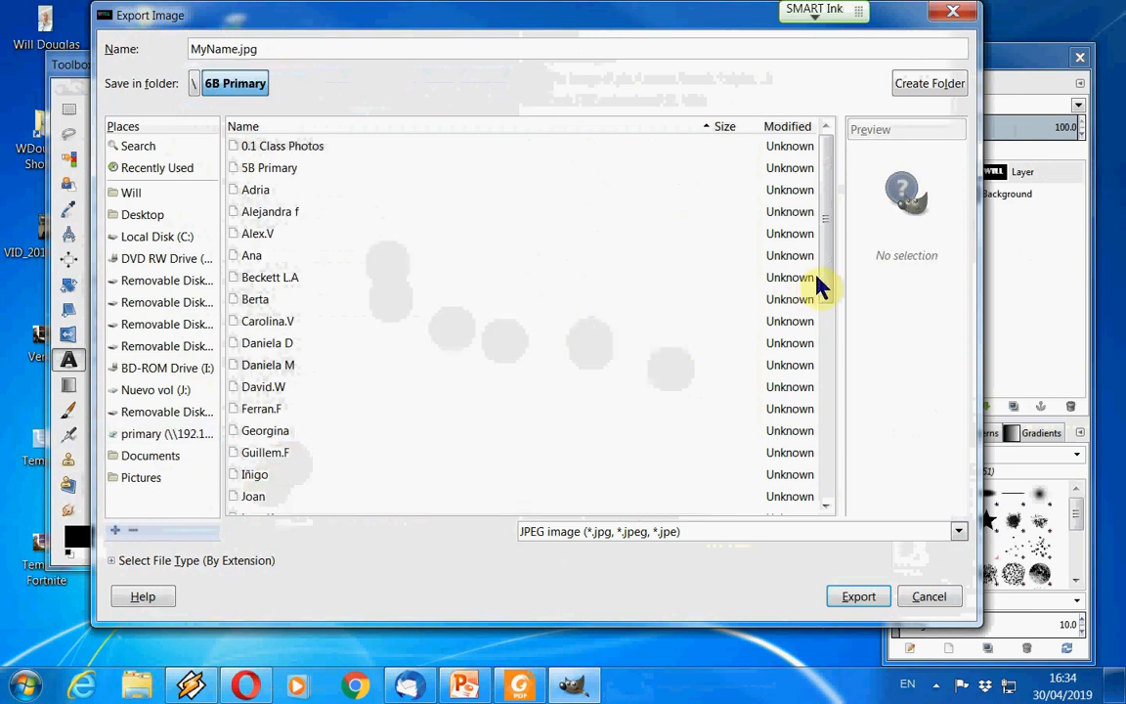
left_click_drag(819, 286, 678, 452)
left_click(256, 243)
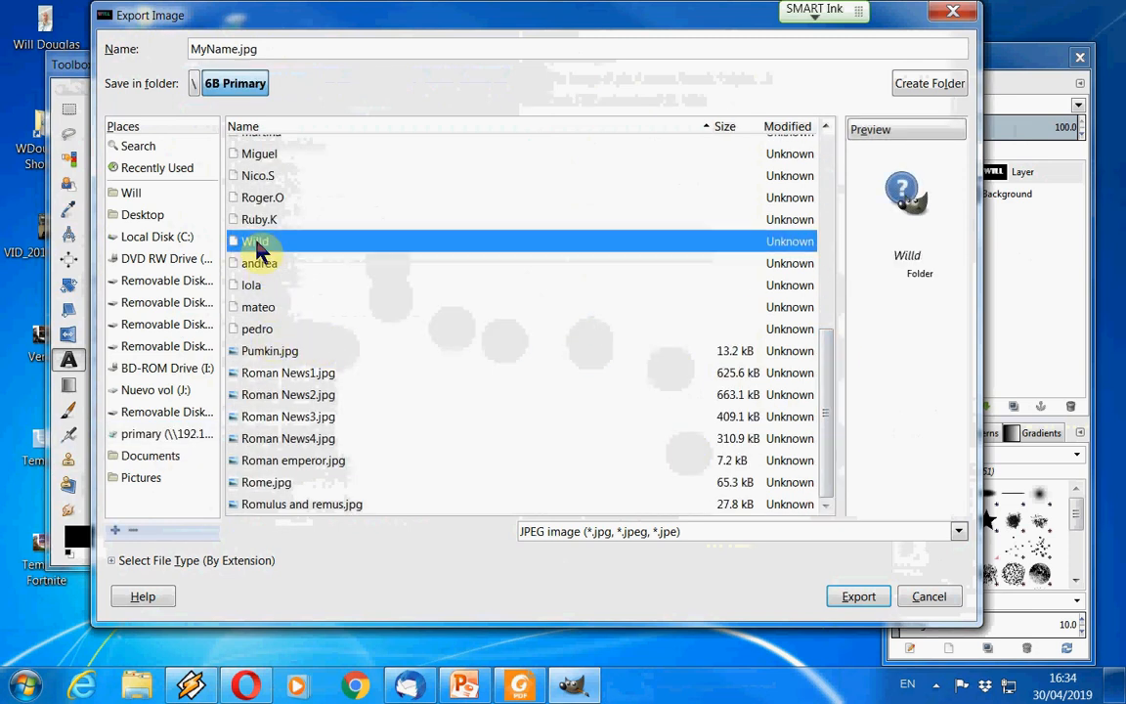
double_click(259, 249)
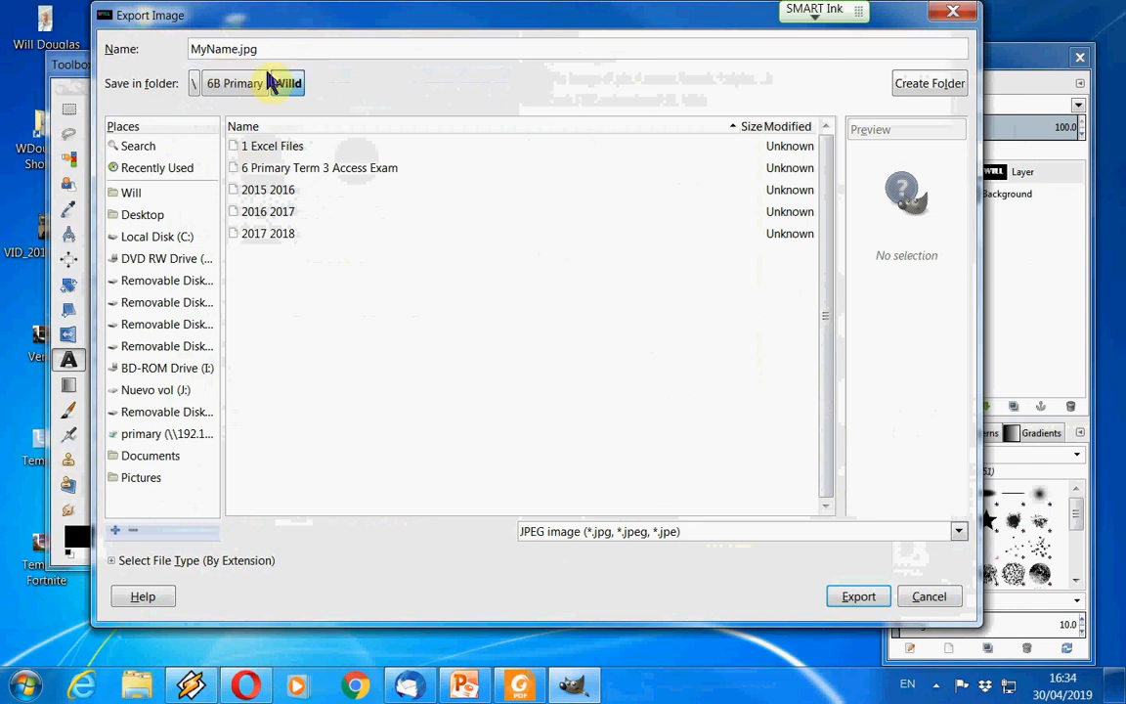
left_click(867, 600)
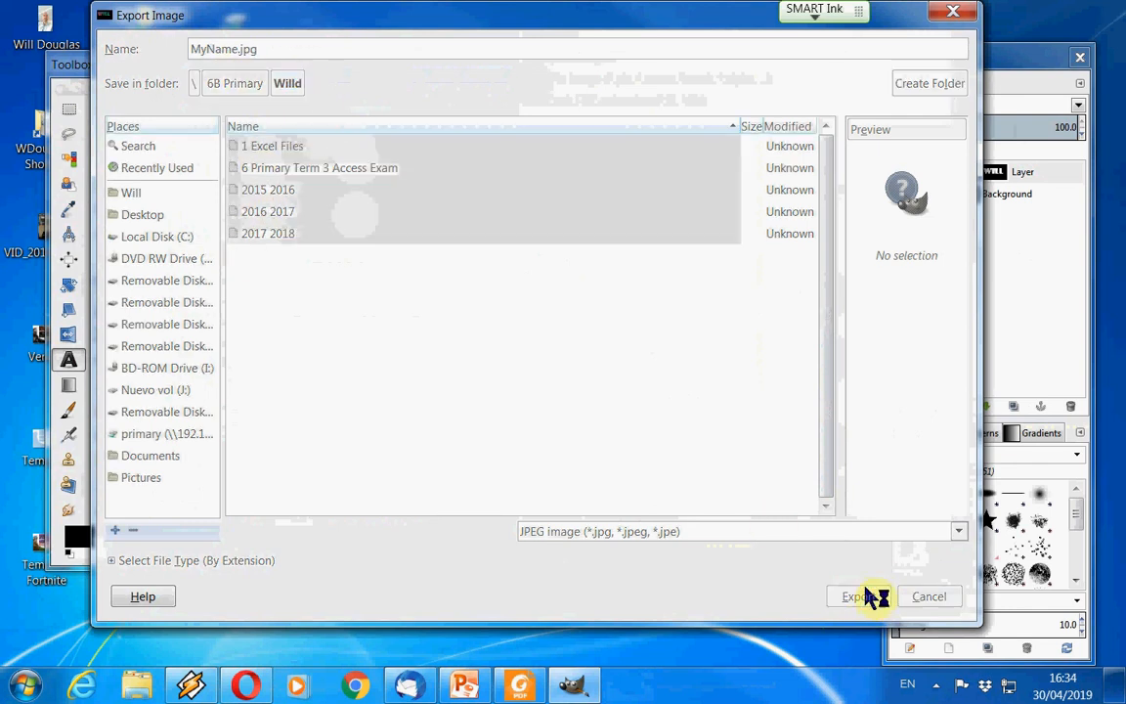
left_click(563, 460)
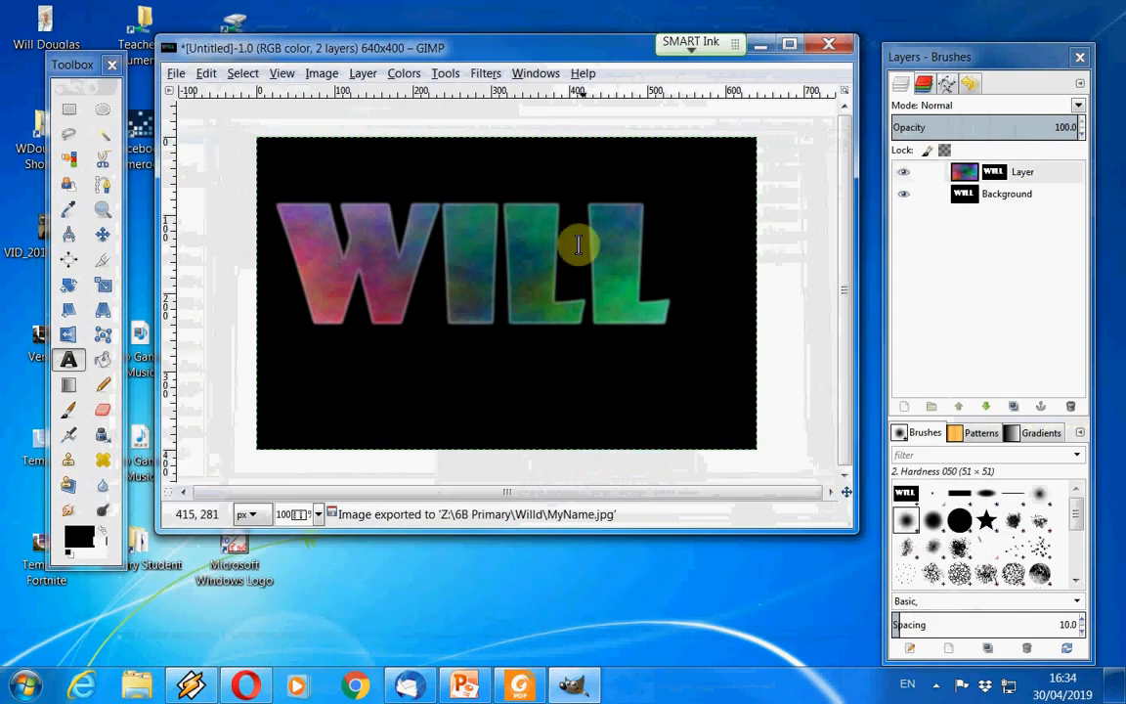
- Switch to Windows Explorer and open the personal folder inside 6B Primary on the primary network drive
left_click(25, 686)
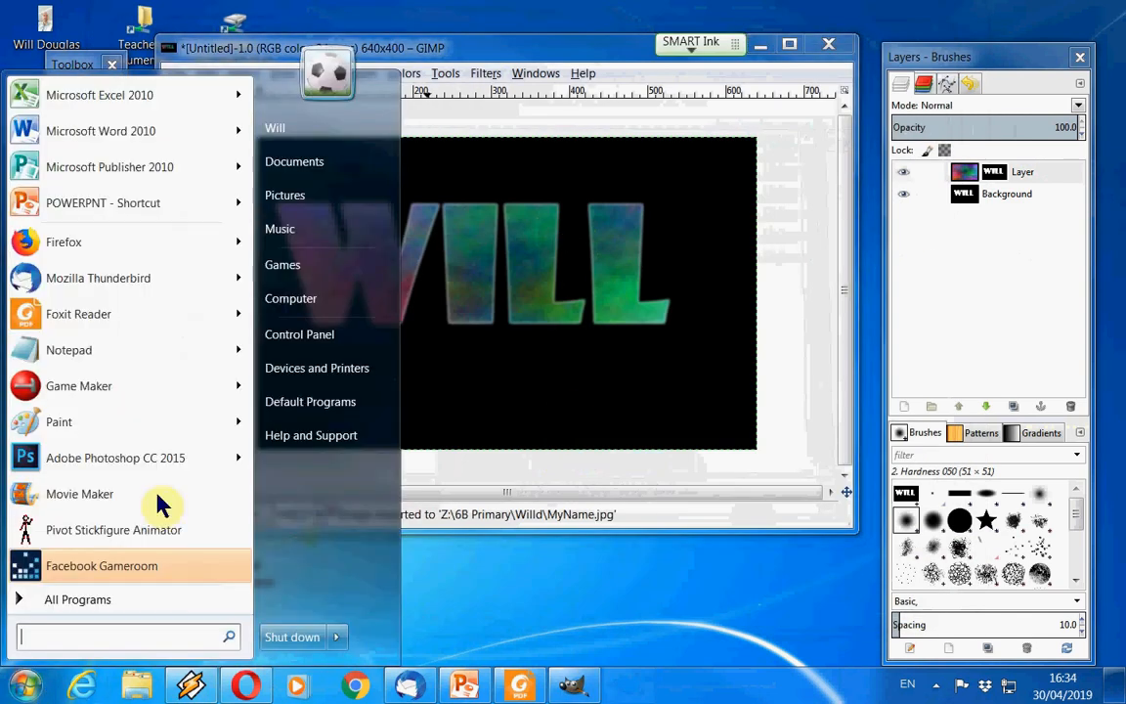
left_click(293, 299)
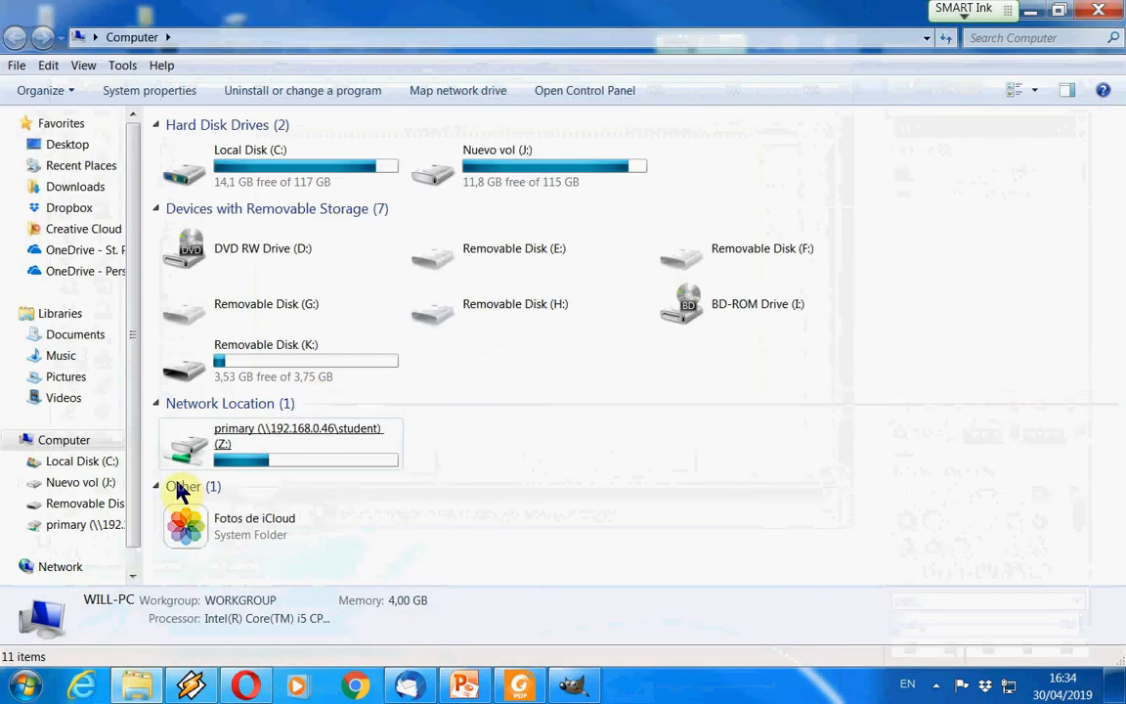
double_click(278, 452)
double_click(241, 488)
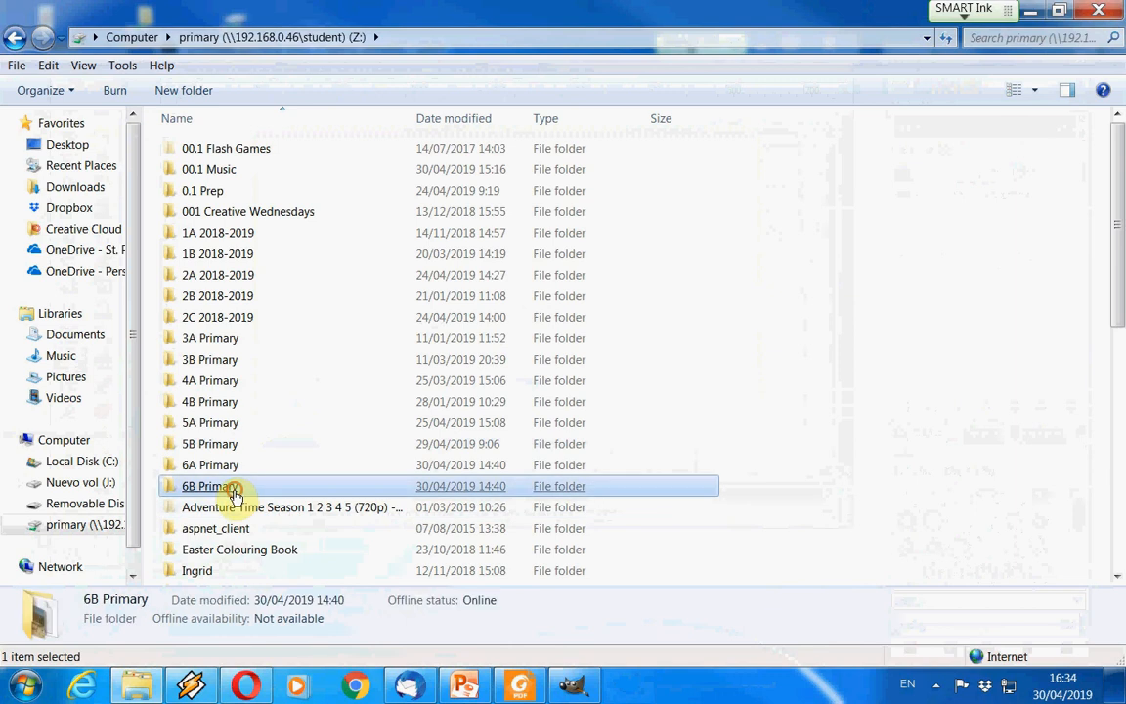
double_click(311, 222)
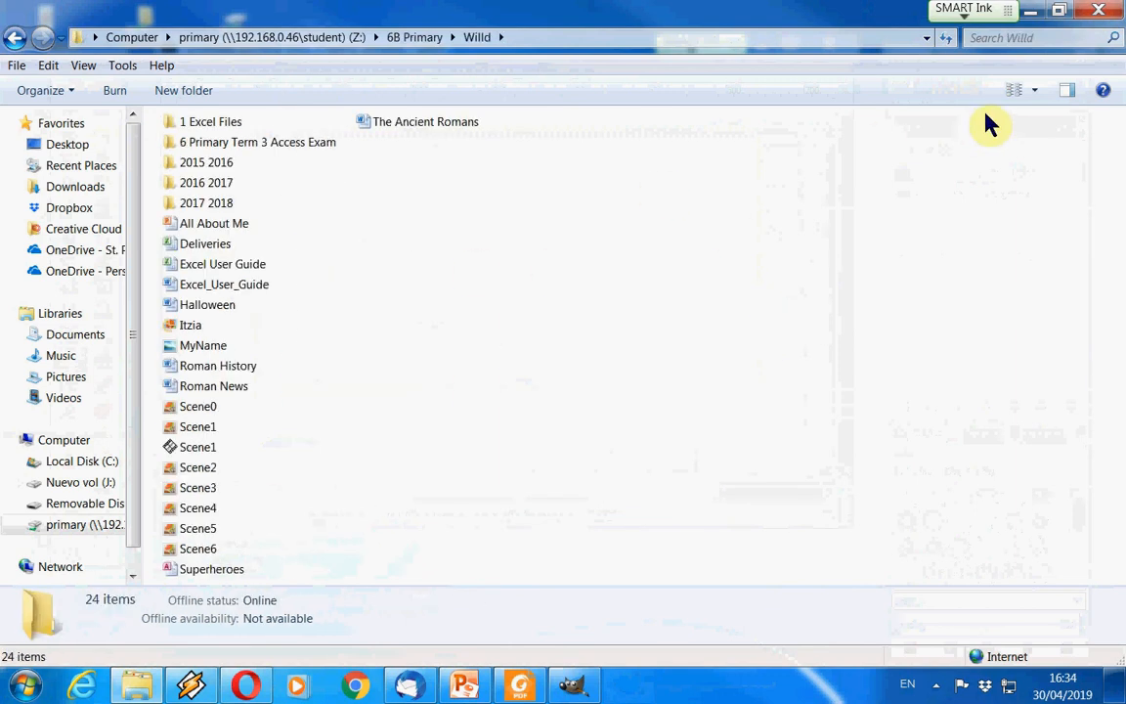
- Display the folder's files as larger thumbnails and open the MyName image to check the export
left_click(1038, 89)
left_click(1048, 55)
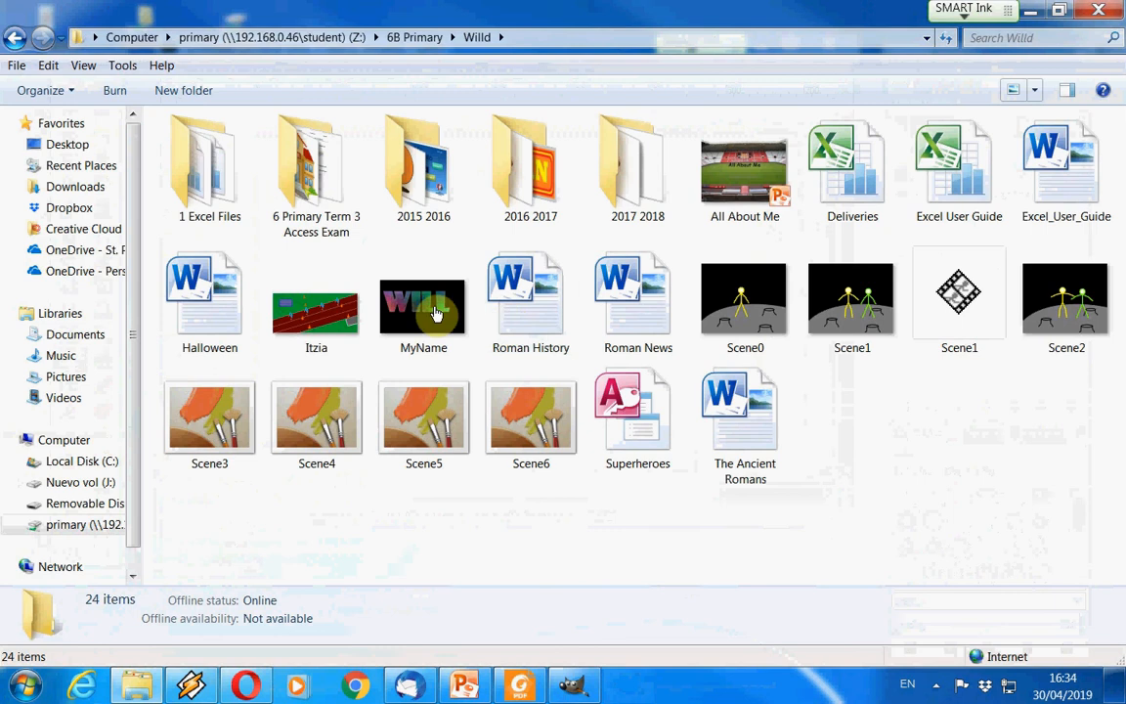
left_click(423, 311)
double_click(423, 311)
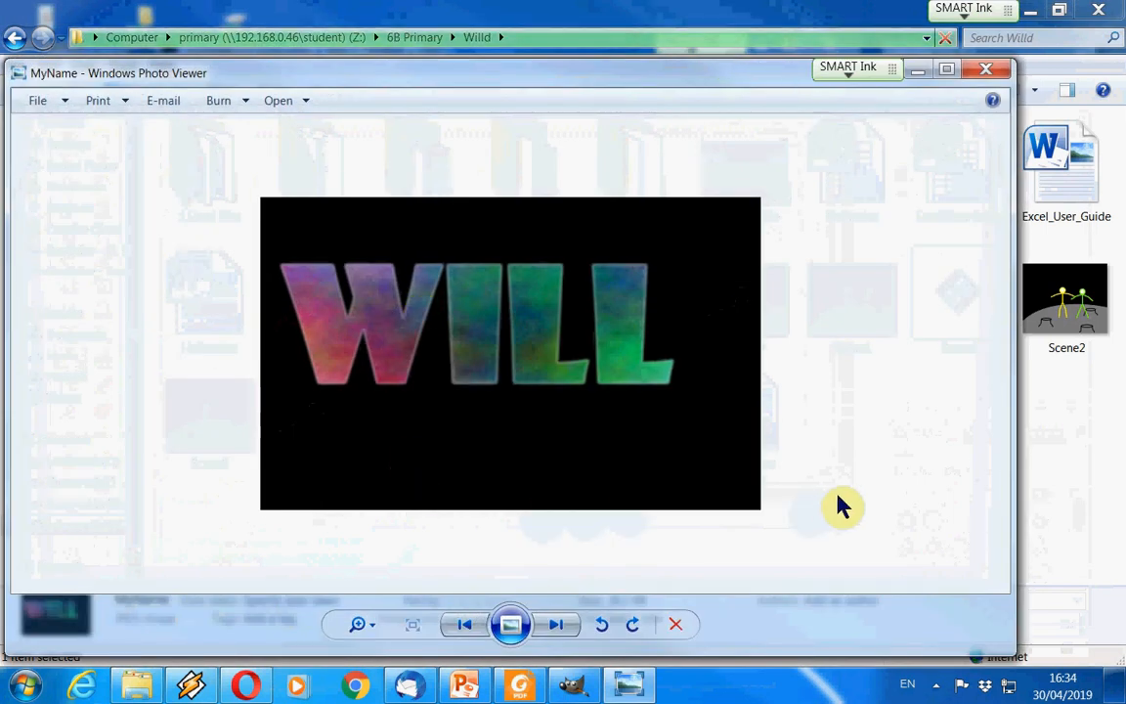